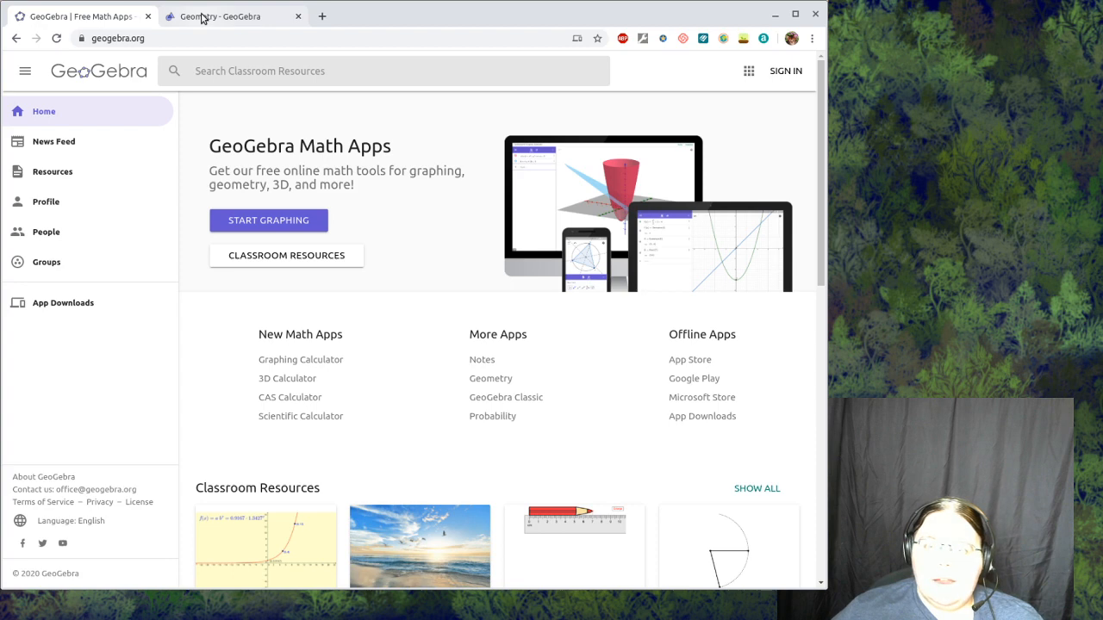
# - Switch to the GeoGebra Geometry page and show the coordinate axes in the empty drawing area
pyautogui.click(200, 17)
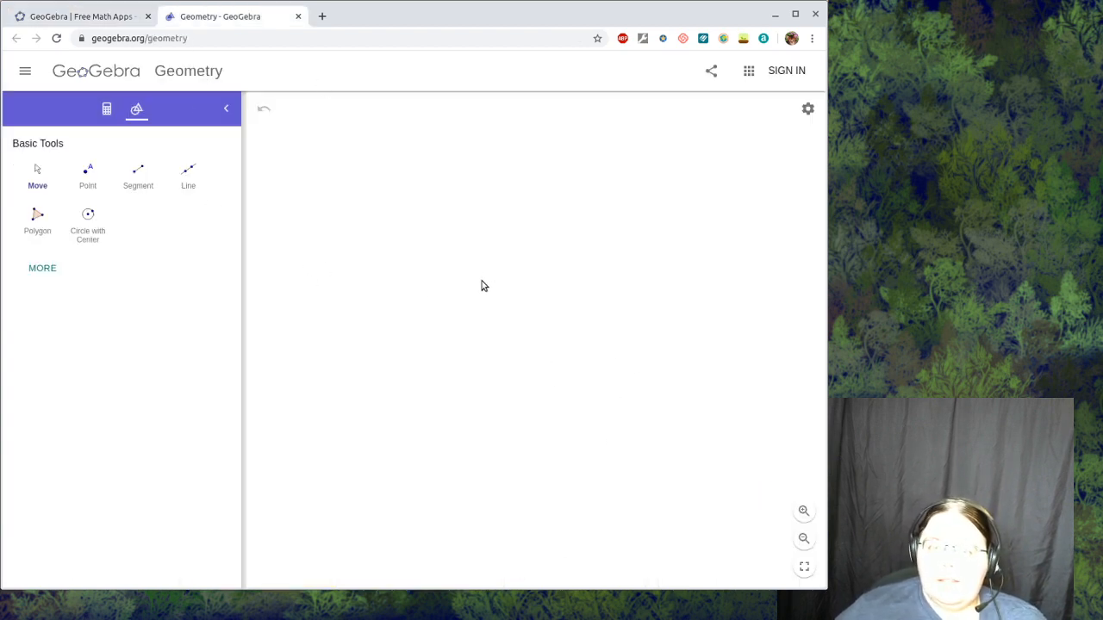
pyautogui.rightClick(405, 247)
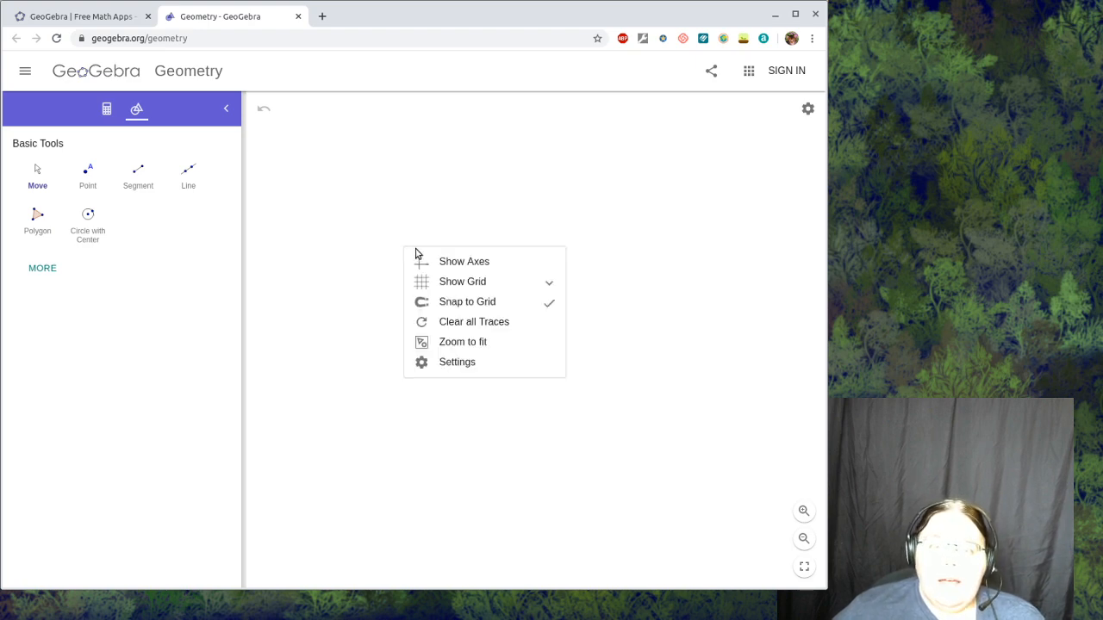
pyautogui.click(434, 262)
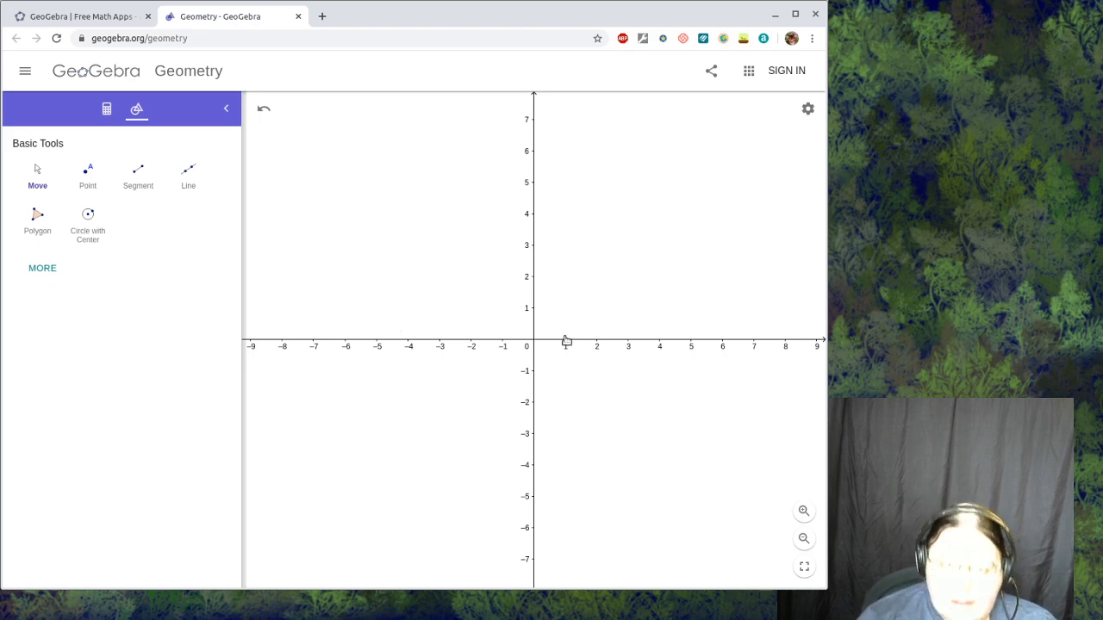
# - Place a free point A in the first quadrant at about (2.96, 3.43)
pyautogui.moveTo(564, 337); pyautogui.dragTo(510, 353)
pyautogui.click(107, 180)
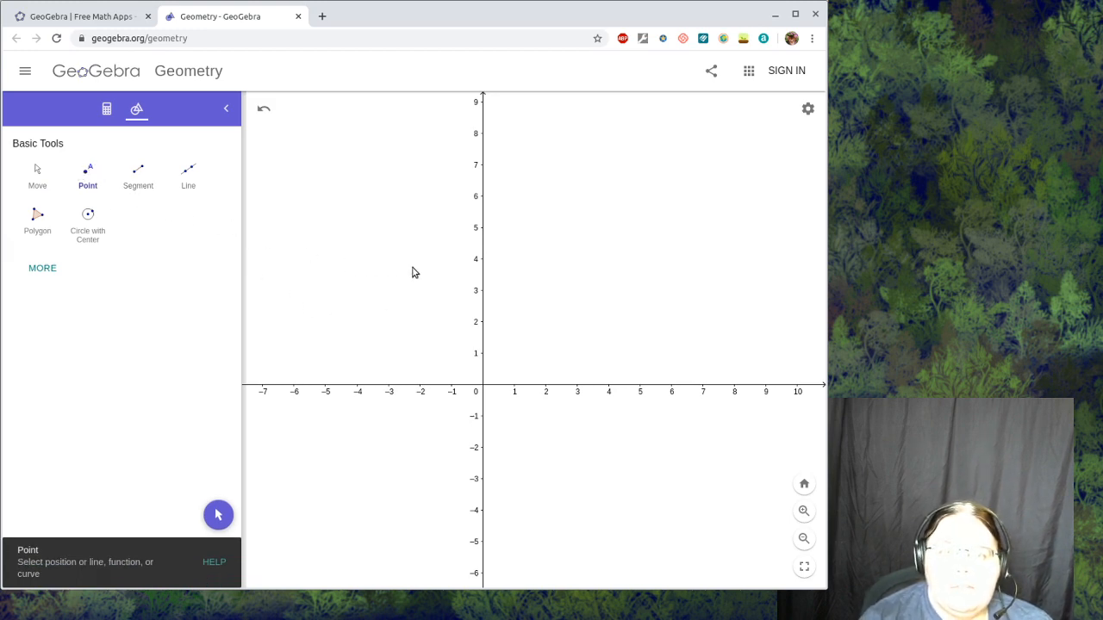
pyautogui.click(576, 276)
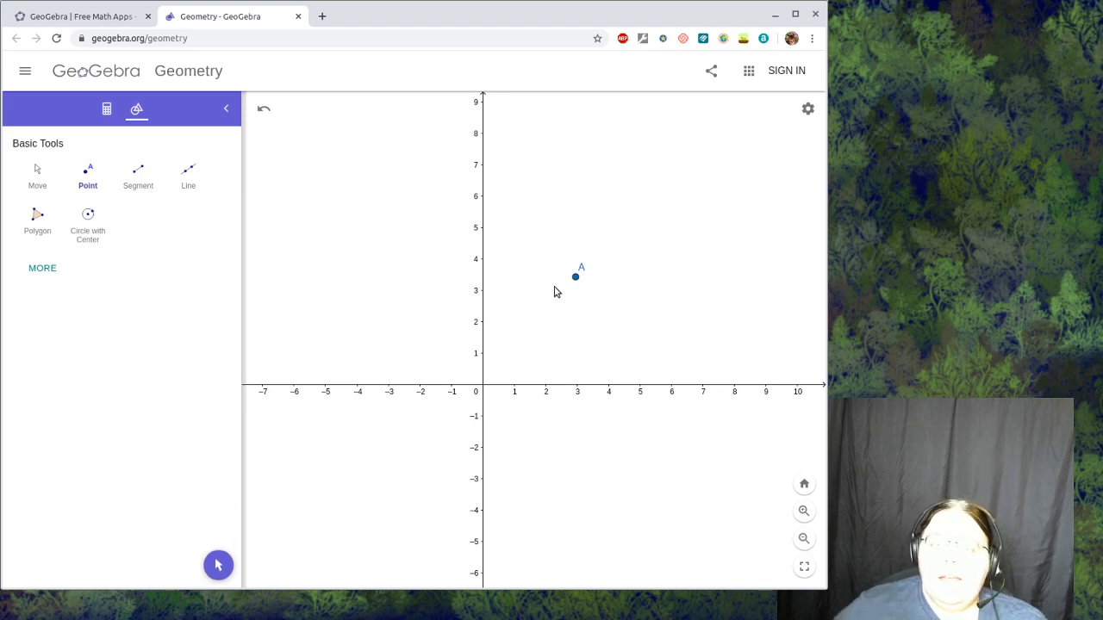
# - Try to switch point A's dynamic colors to HSV in its advanced settings, and close the settings
pyautogui.rightClick(577, 283)
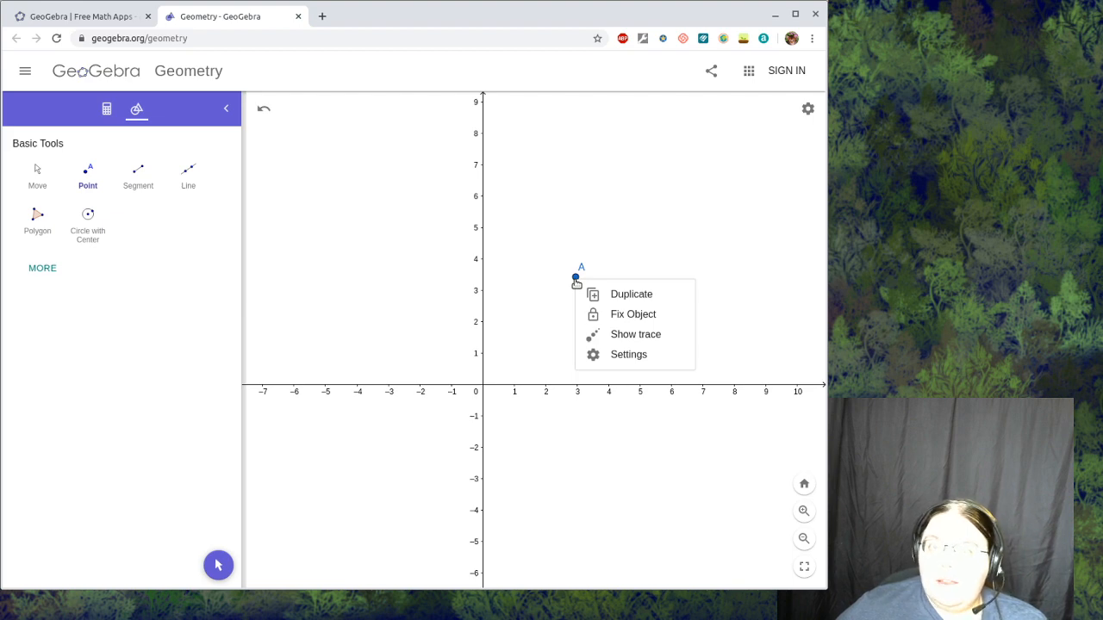
pyautogui.click(619, 359)
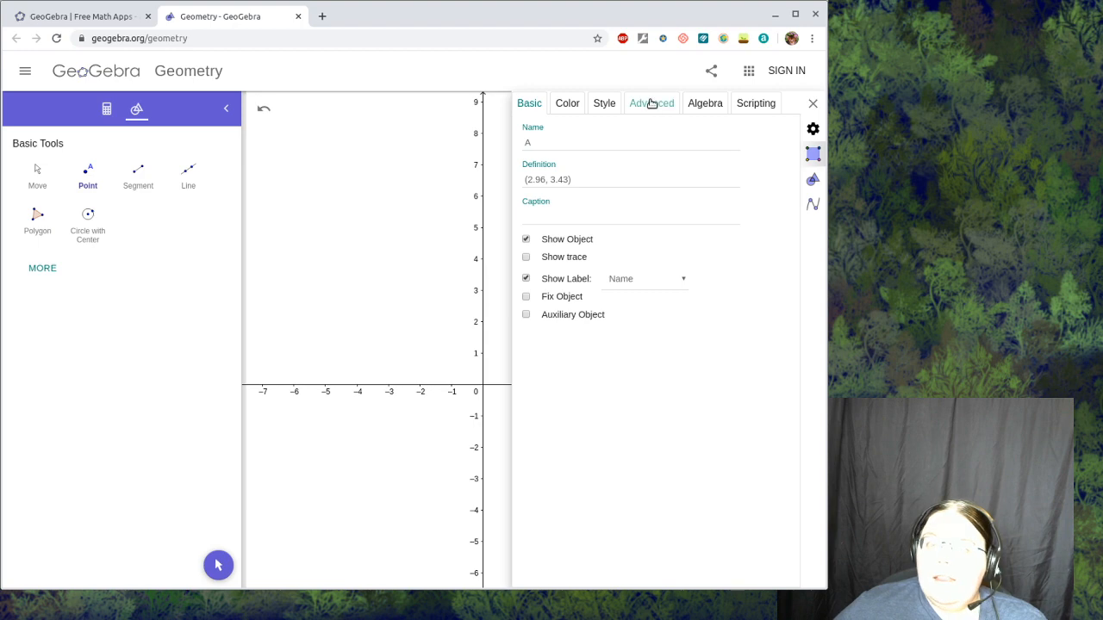
pyautogui.click(652, 103)
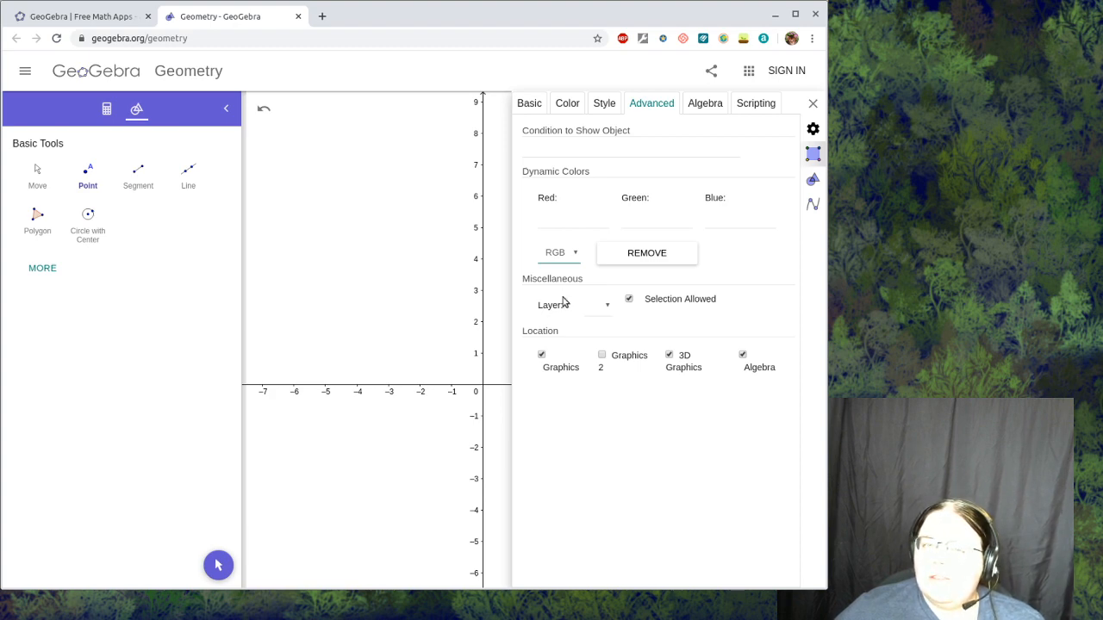
pyautogui.click(566, 281)
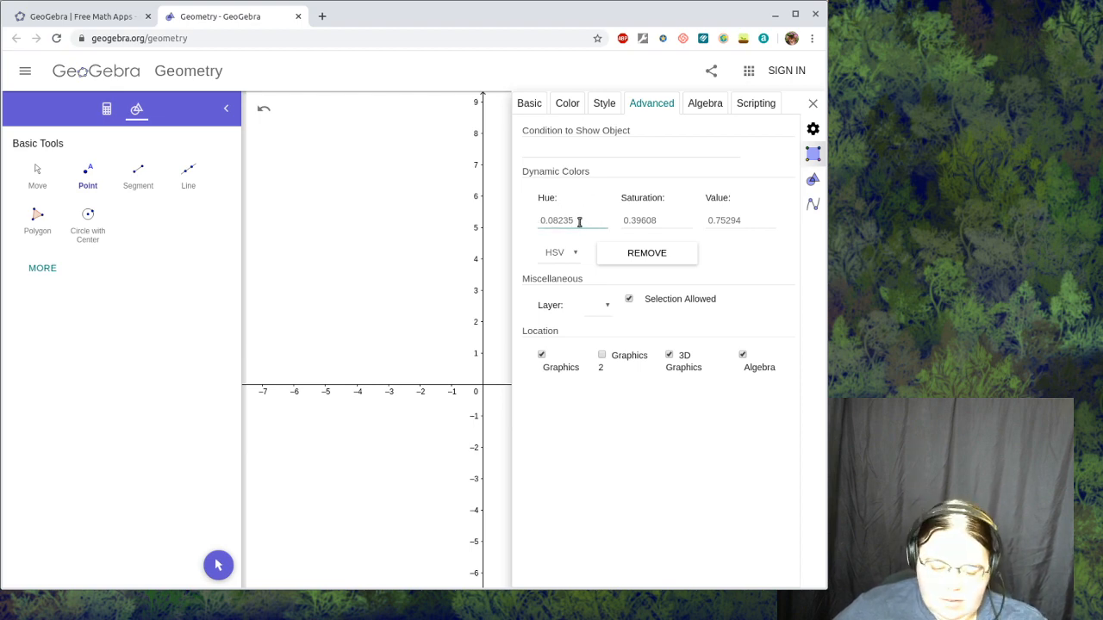
pyautogui.click(812, 105)
# - Move point A to about (-4.12, 3.73) and set its dynamic color model to HSV in the advanced settings
pyautogui.moveTo(575, 277)
pyautogui.mouseDown()
pyautogui.moveTo(534, 288)
pyautogui.moveTo(353, 269)
pyautogui.mouseUp()
pyautogui.rightClick(353, 268)
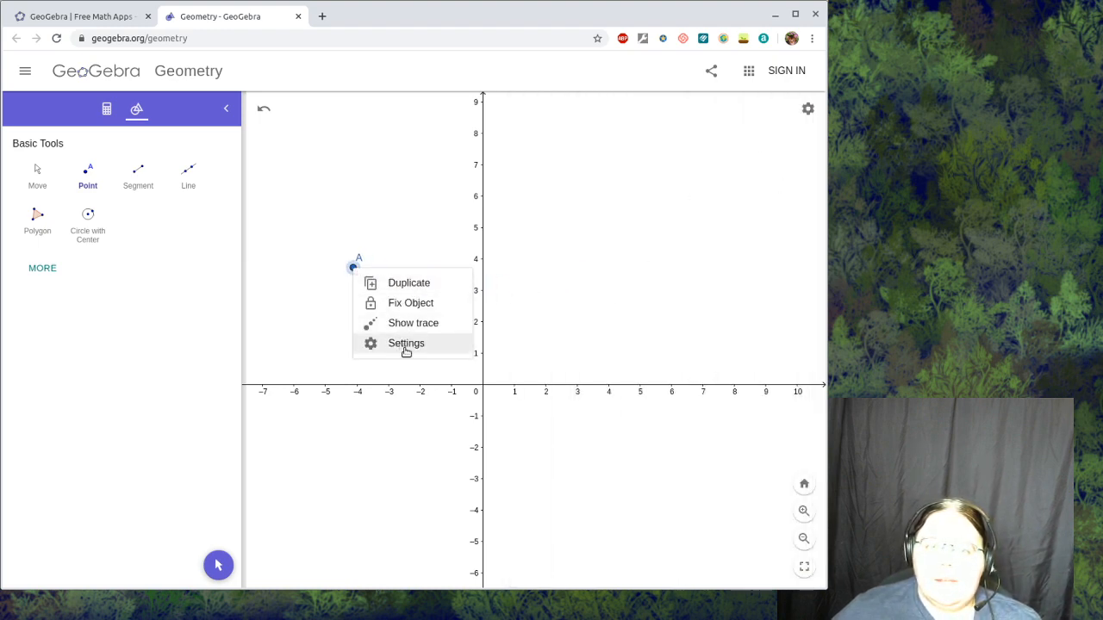
pyautogui.click(417, 343)
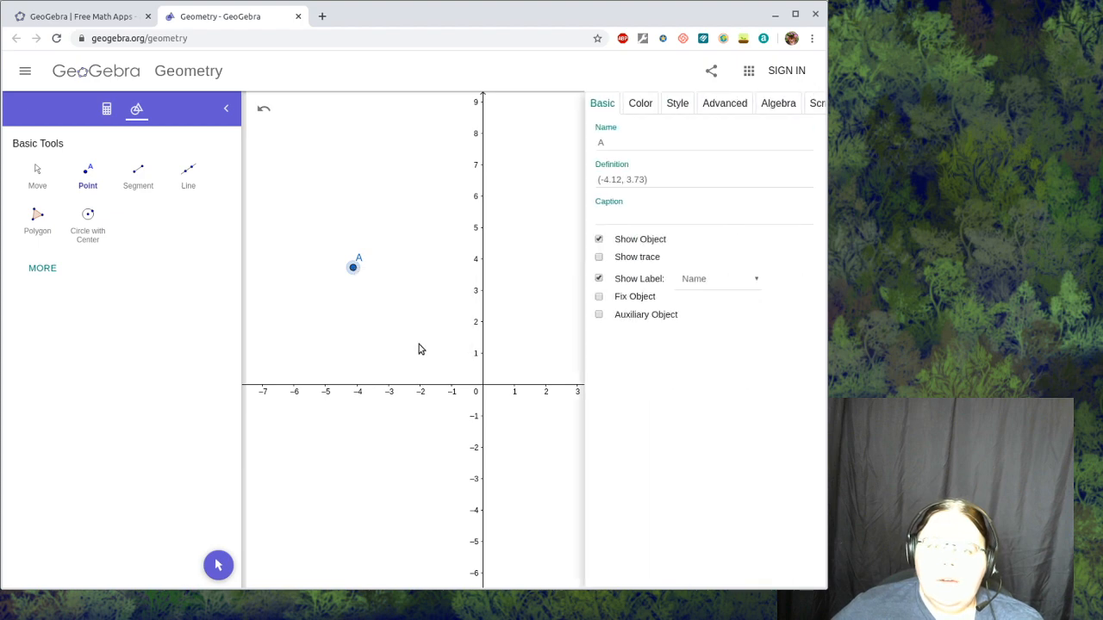
pyautogui.click(652, 104)
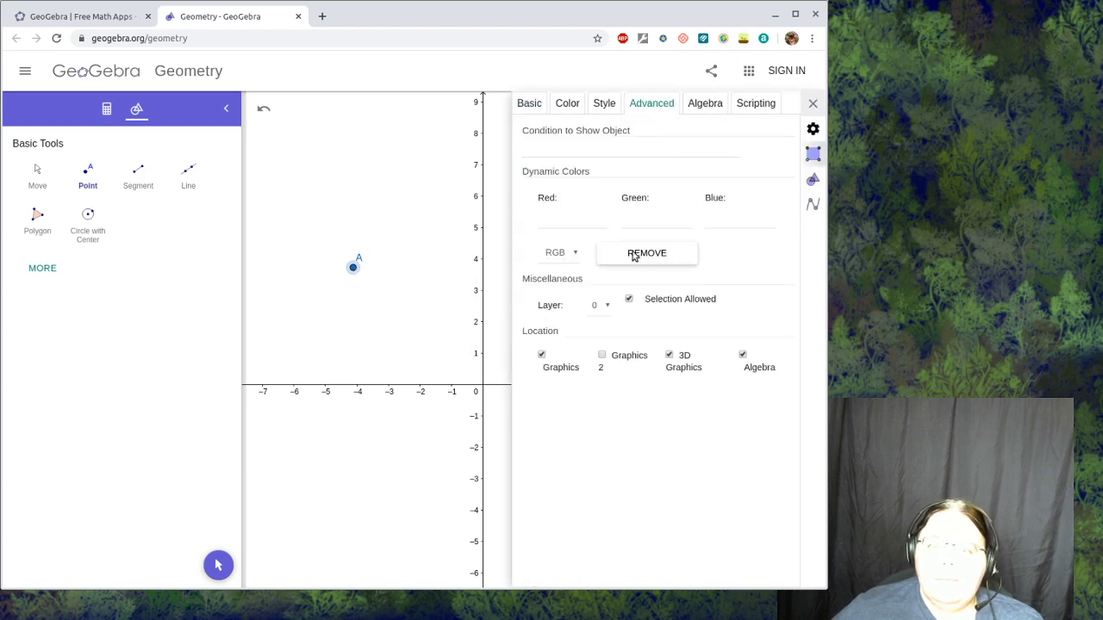
pyautogui.click(571, 252)
pyautogui.click(569, 281)
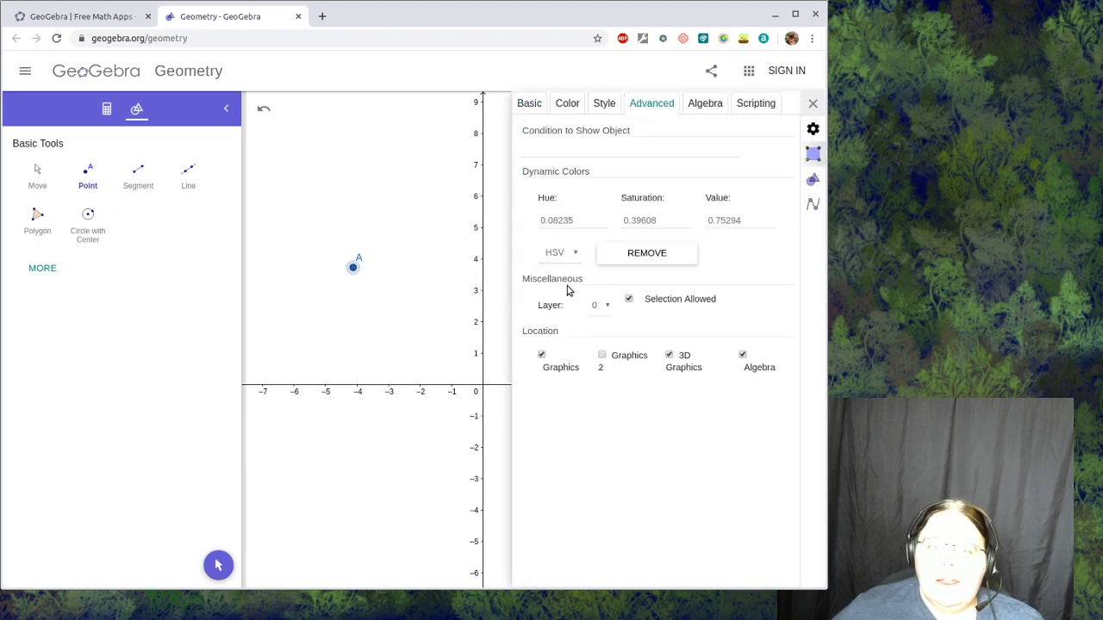
# - Apply the offered HSV dynamic color to point A: hue 0.08235, saturation 0.39608, value 0.75294
pyautogui.click(656, 223)
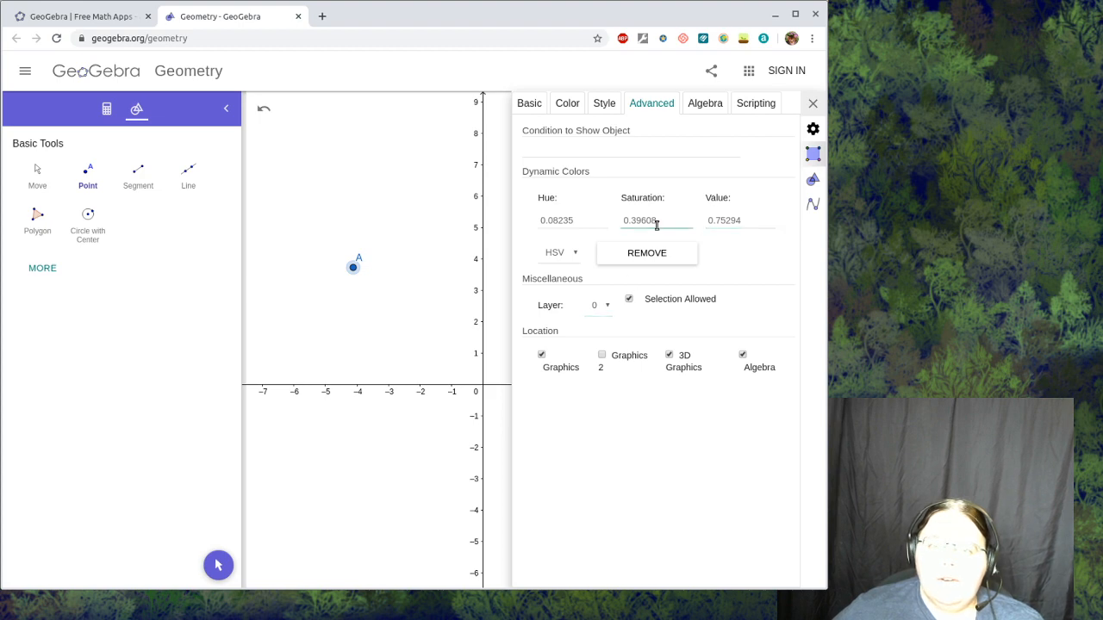
pyautogui.click(580, 221)
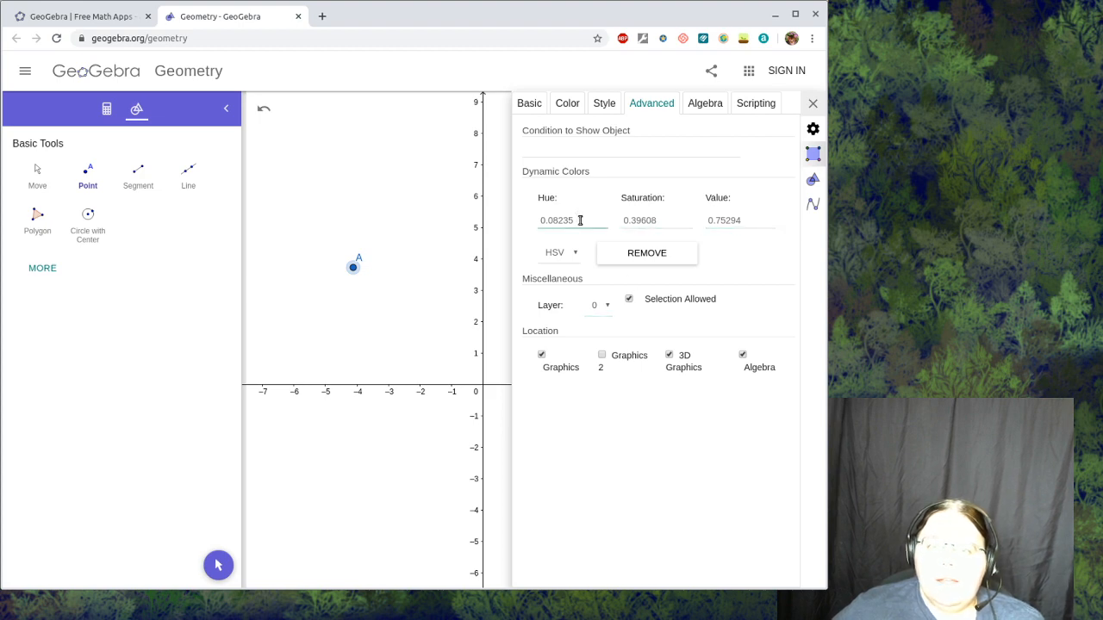
pyautogui.click(652, 220)
pyautogui.moveTo(666, 221); pyautogui.dragTo(624, 221)
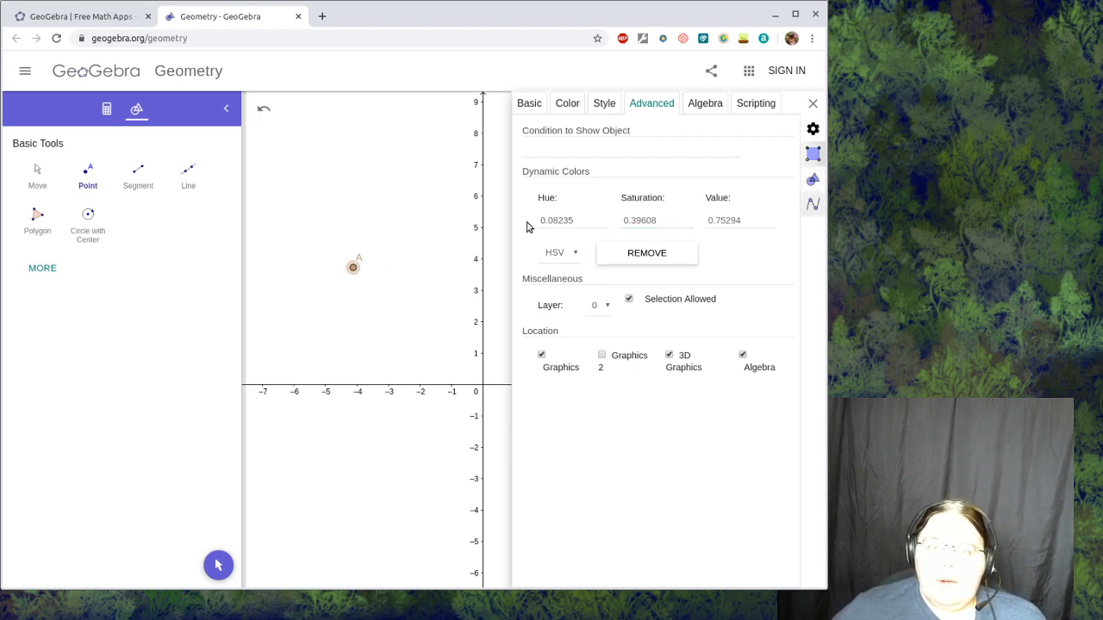
# - Move point A to about (-3, 3) and set its dynamic color saturation to 0.5
pyautogui.moveTo(353, 268); pyautogui.dragTo(389, 291)
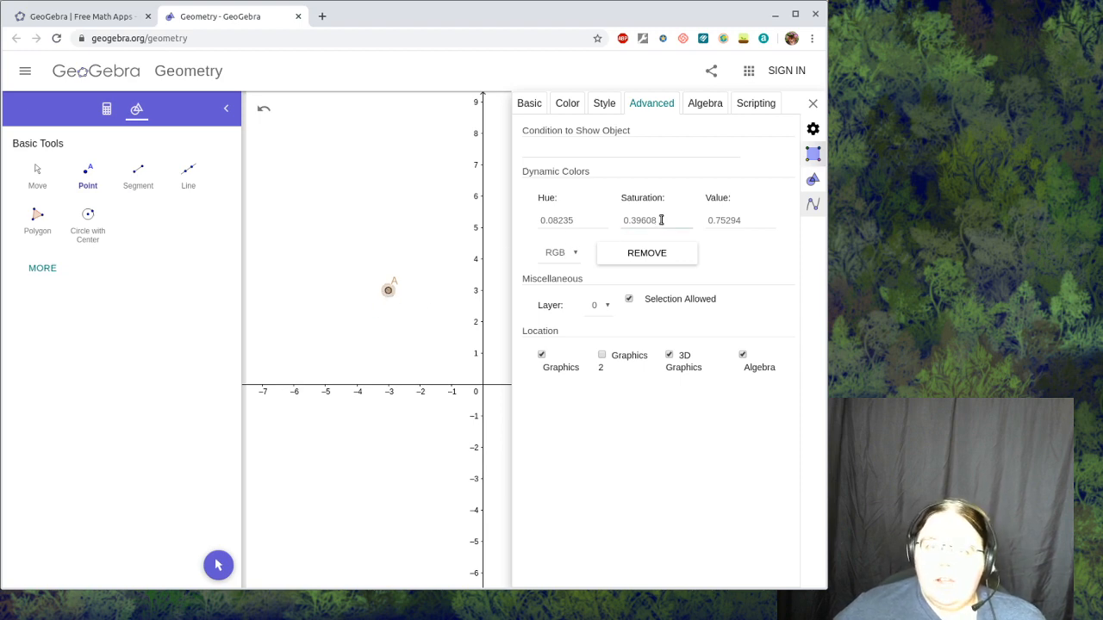
pyautogui.moveTo(660, 219); pyautogui.dragTo(616, 226)
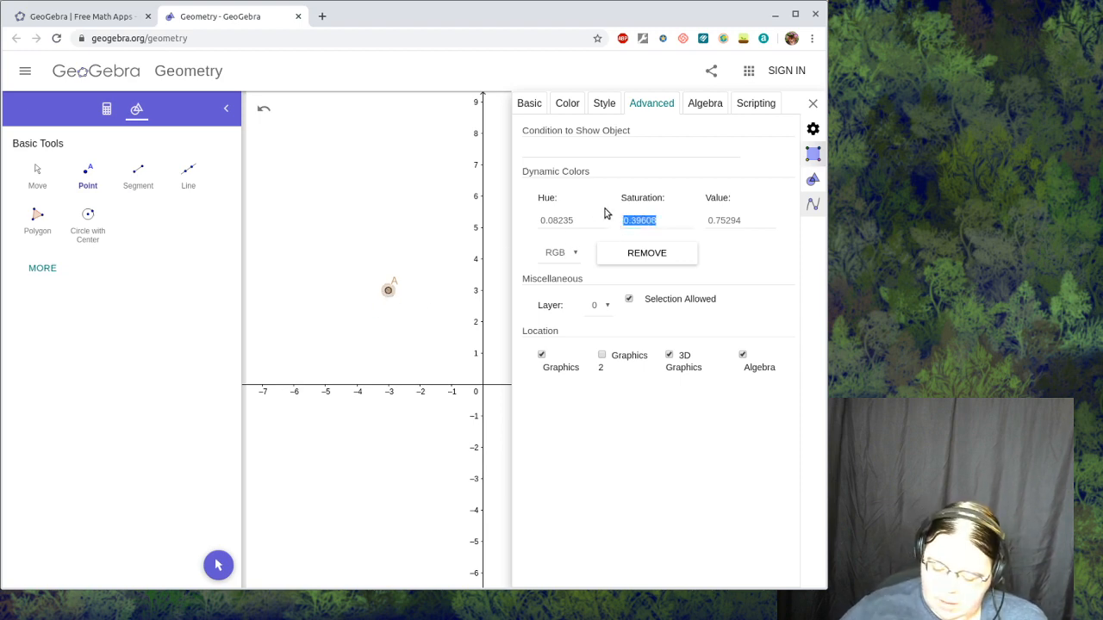
pyautogui.write('0.')
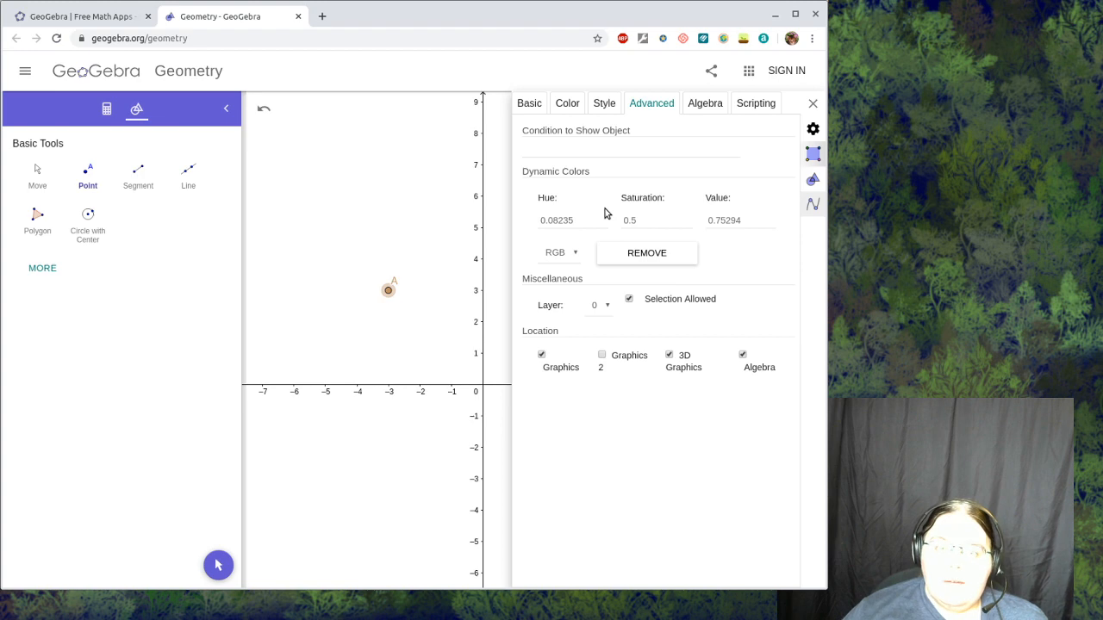
pyautogui.write('5')
pyautogui.click(459, 310)
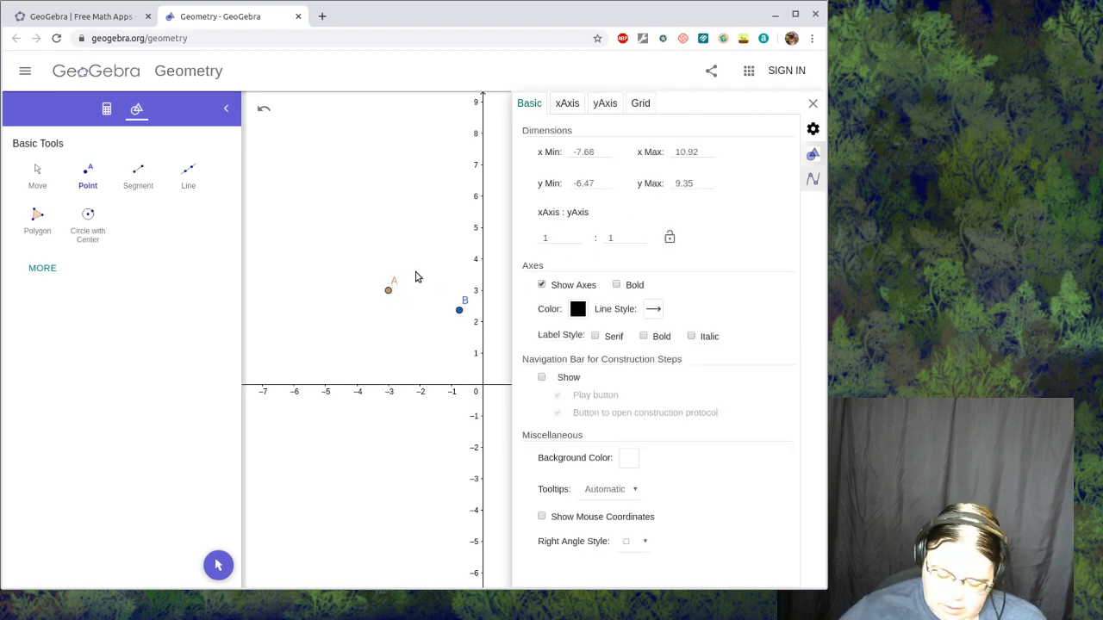
pyautogui.press('Escape')
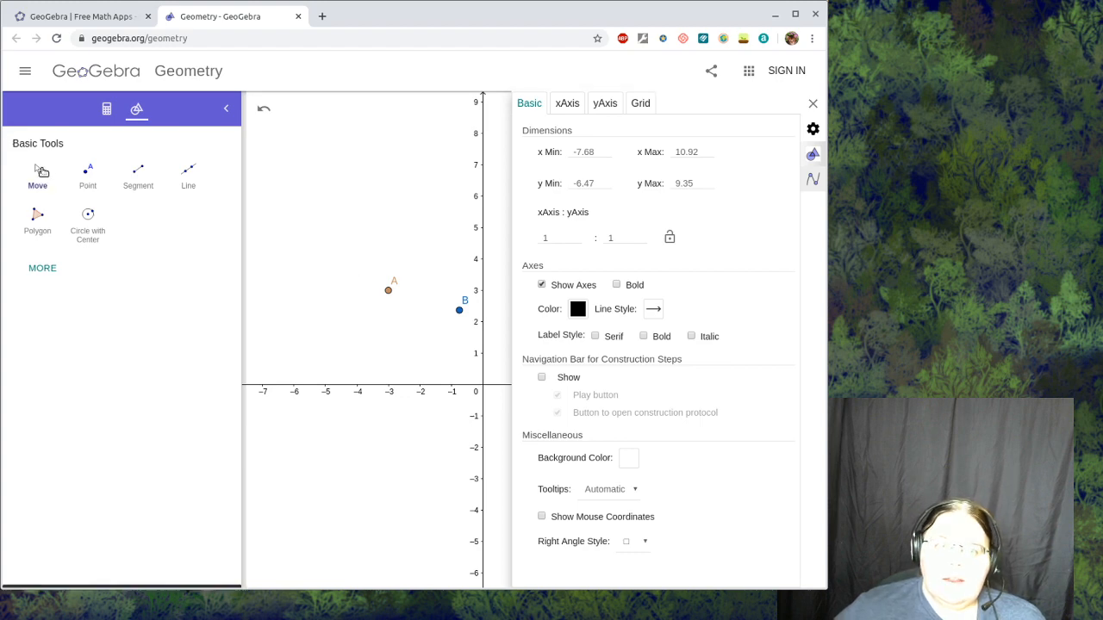
pyautogui.click(459, 310)
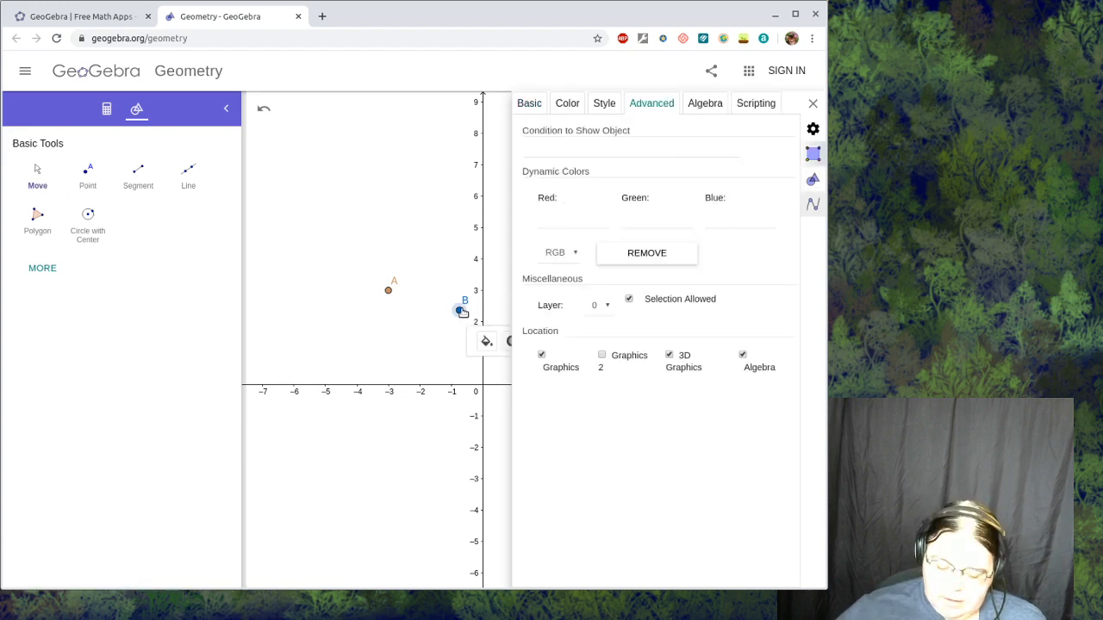
pyautogui.press('Delete')
# - Reselect point A, try a dynamic color saturation of 0.75, and finish with a saturation of 1
pyautogui.click(387, 290)
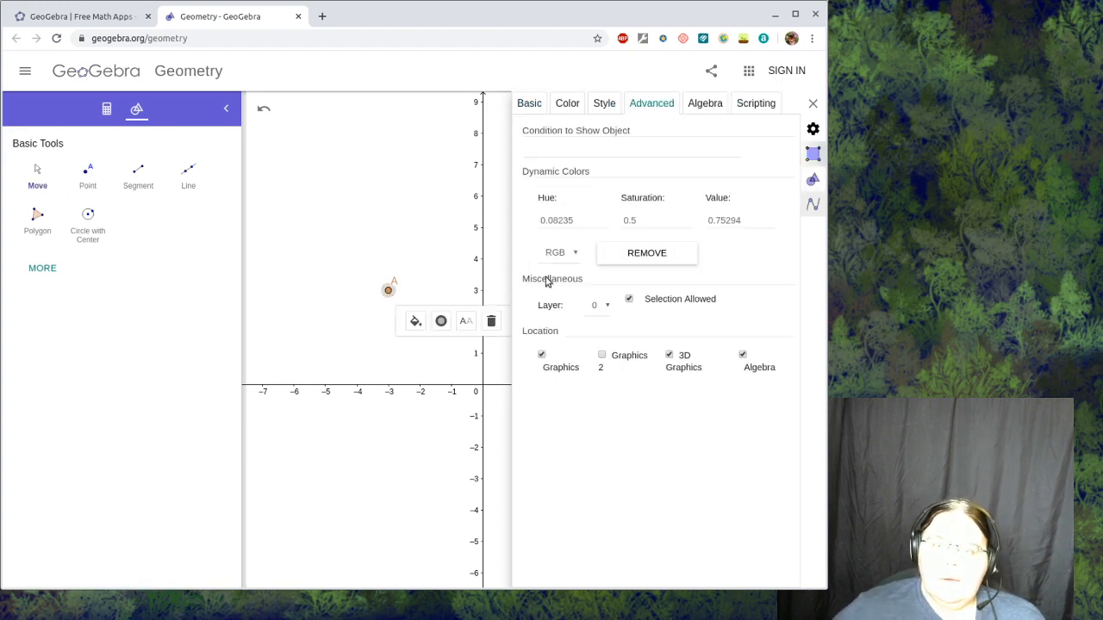
pyautogui.click(653, 220)
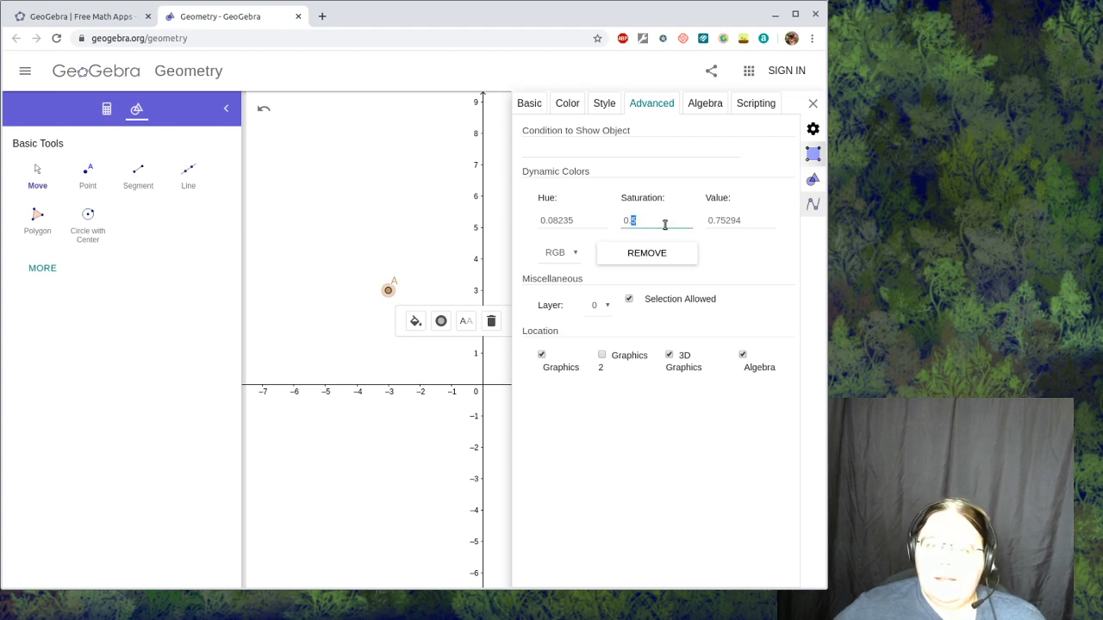
pyautogui.write('75')
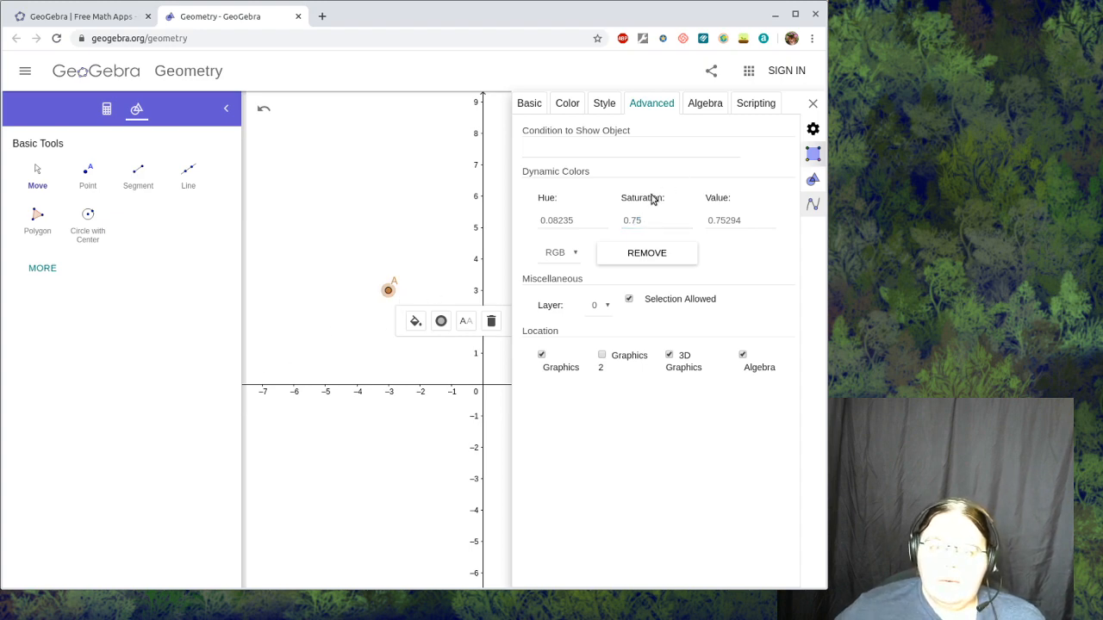
pyautogui.moveTo(645, 222); pyautogui.dragTo(613, 220)
pyautogui.click(649, 224)
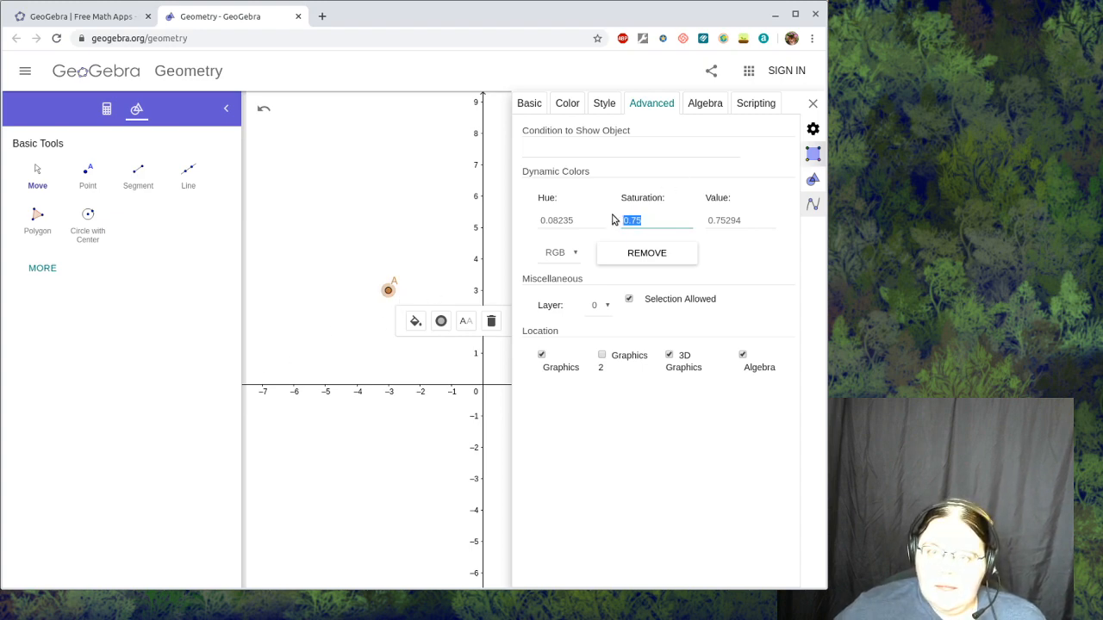
pyautogui.write('1')
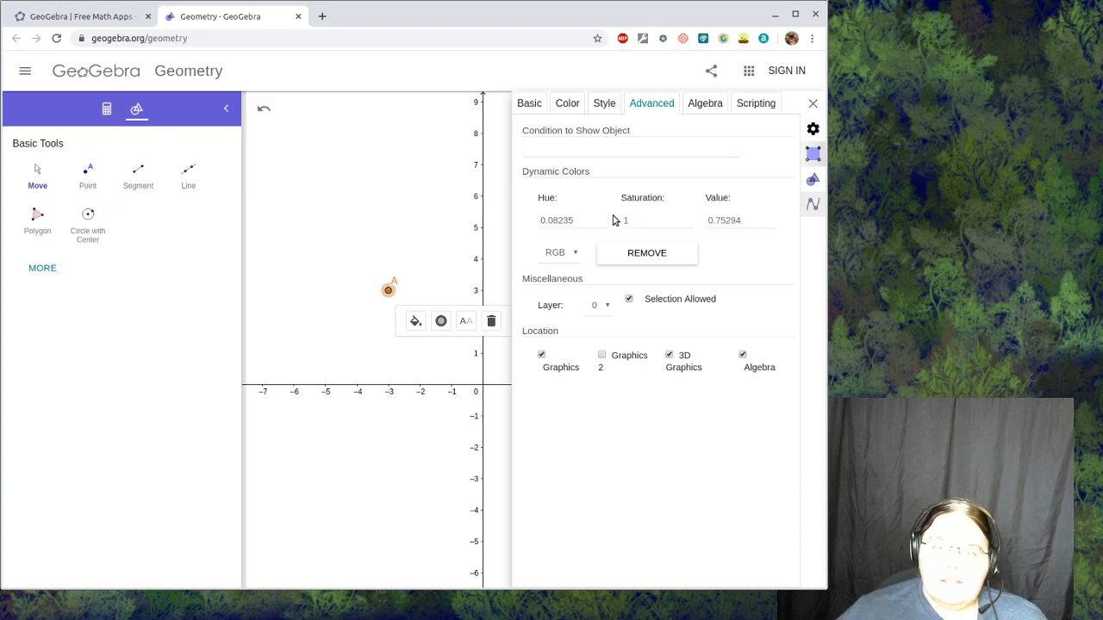
# - Test the Value component of point A's dynamic color at 0 and at 1
pyautogui.click(750, 222)
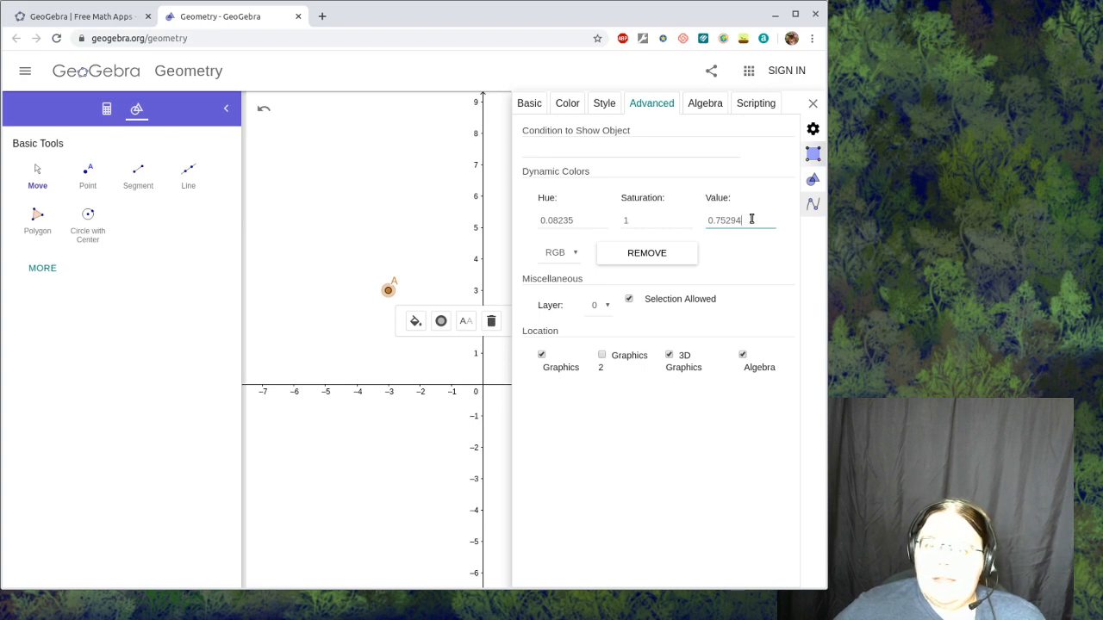
pyautogui.moveTo(751, 219); pyautogui.dragTo(703, 224)
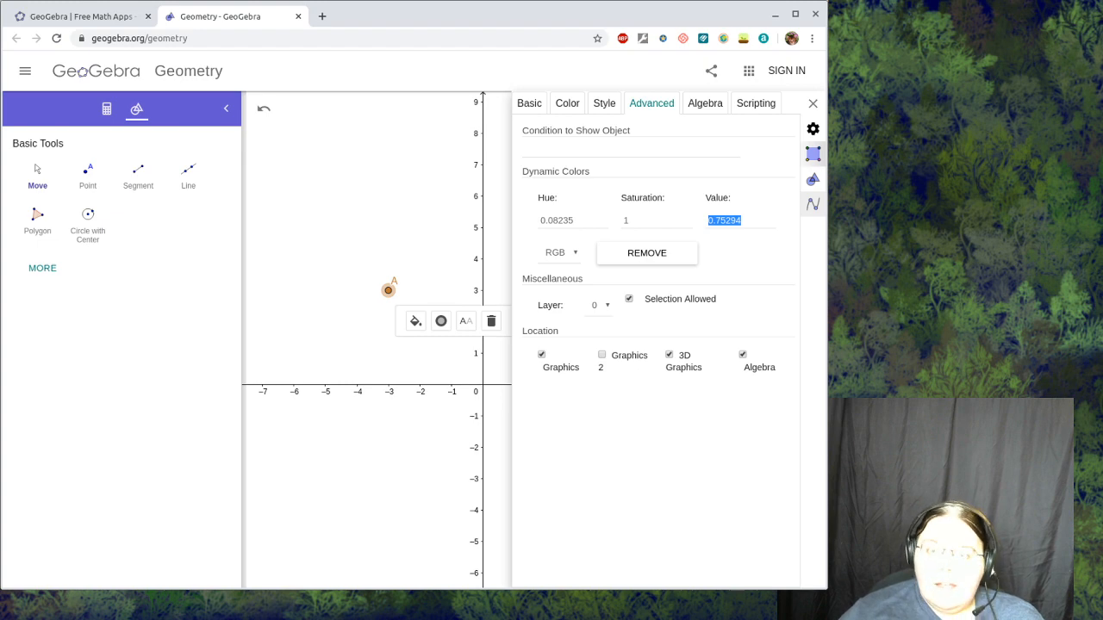
pyautogui.write('0')
pyautogui.press('Return')
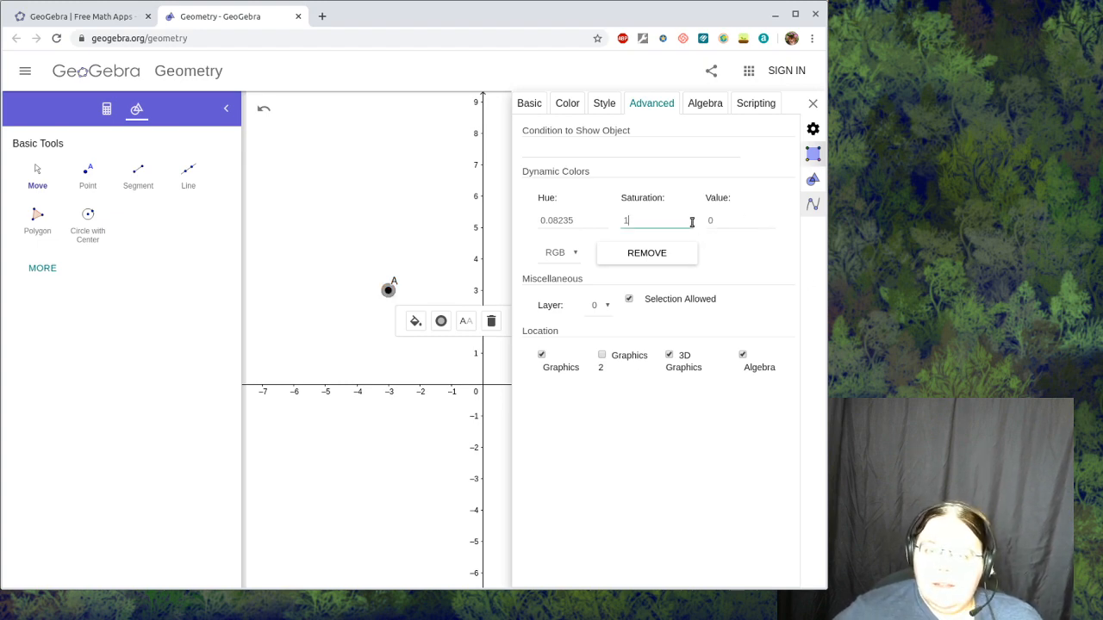
pyautogui.moveTo(716, 220); pyautogui.dragTo(794, 214)
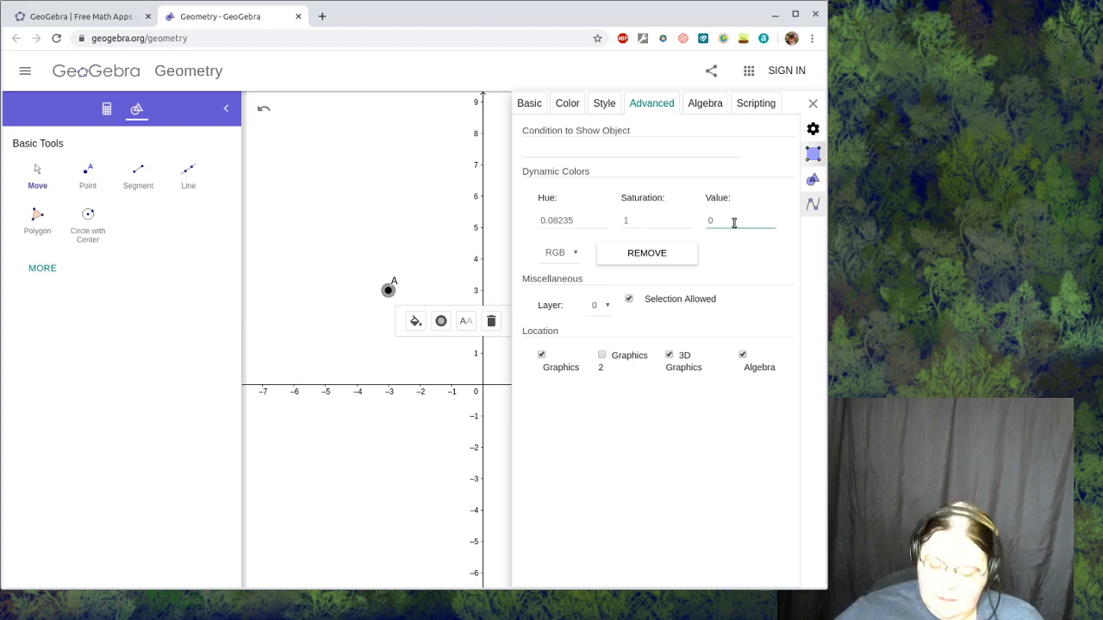
pyautogui.write('1')
pyautogui.press('Return')
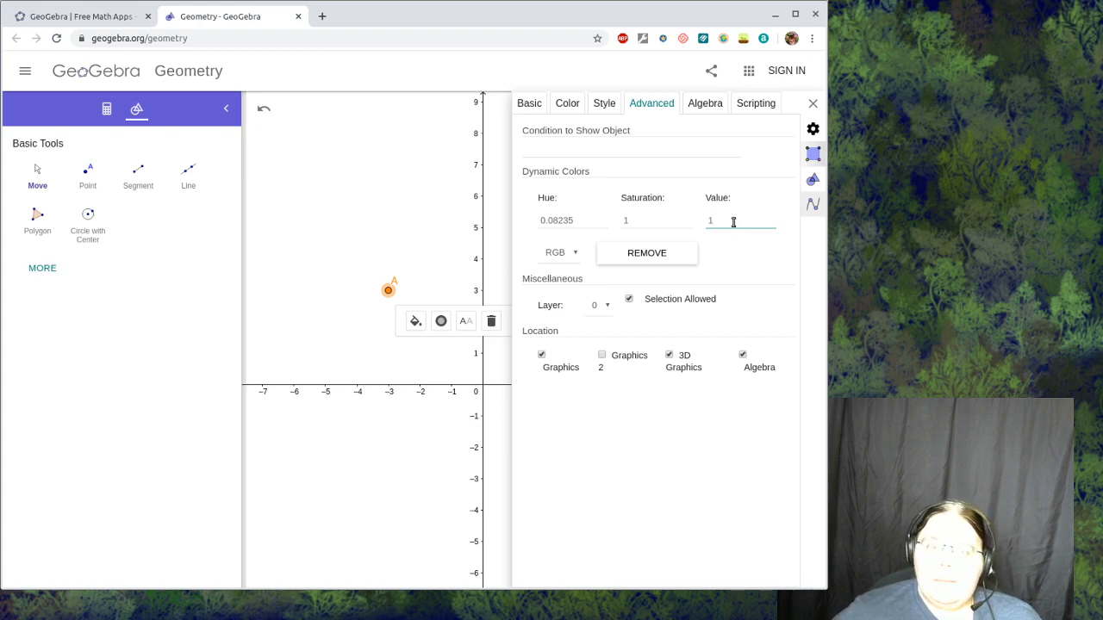
# - Set the Value component of point A's dynamic color to 0.5 and deselect the point
pyautogui.doubleClick(707, 218)
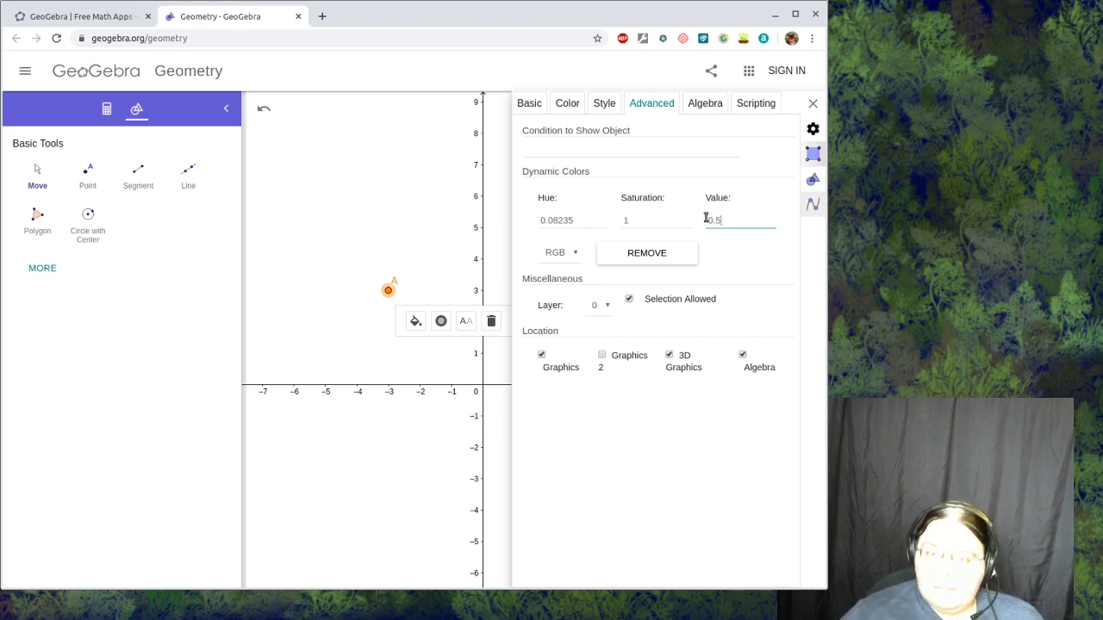
pyautogui.write('0.5')
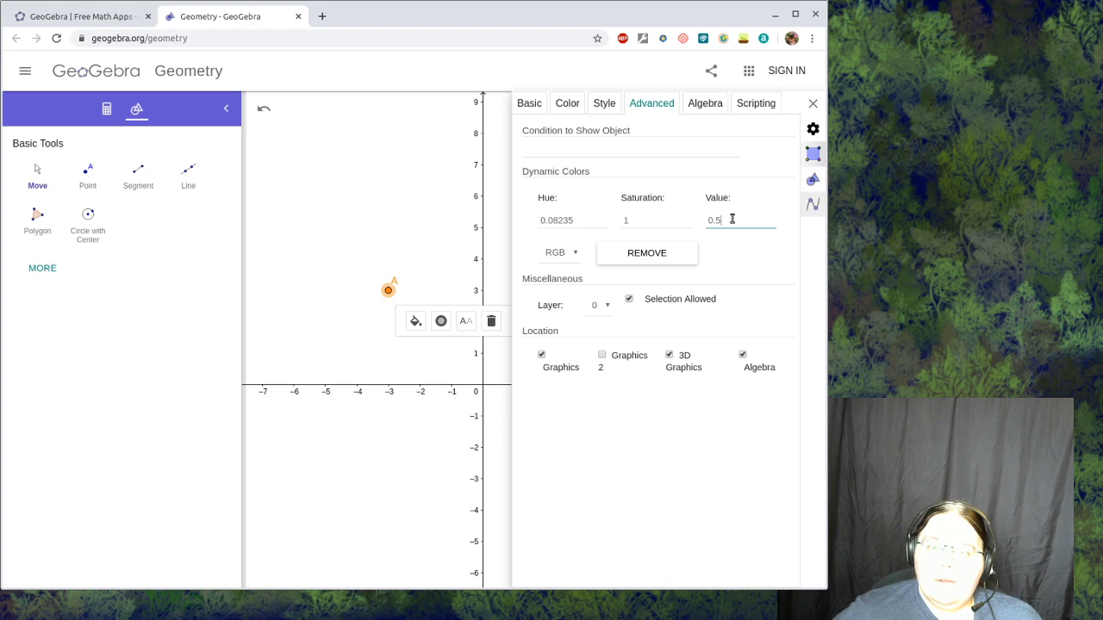
pyautogui.click(766, 184)
pyautogui.click(342, 328)
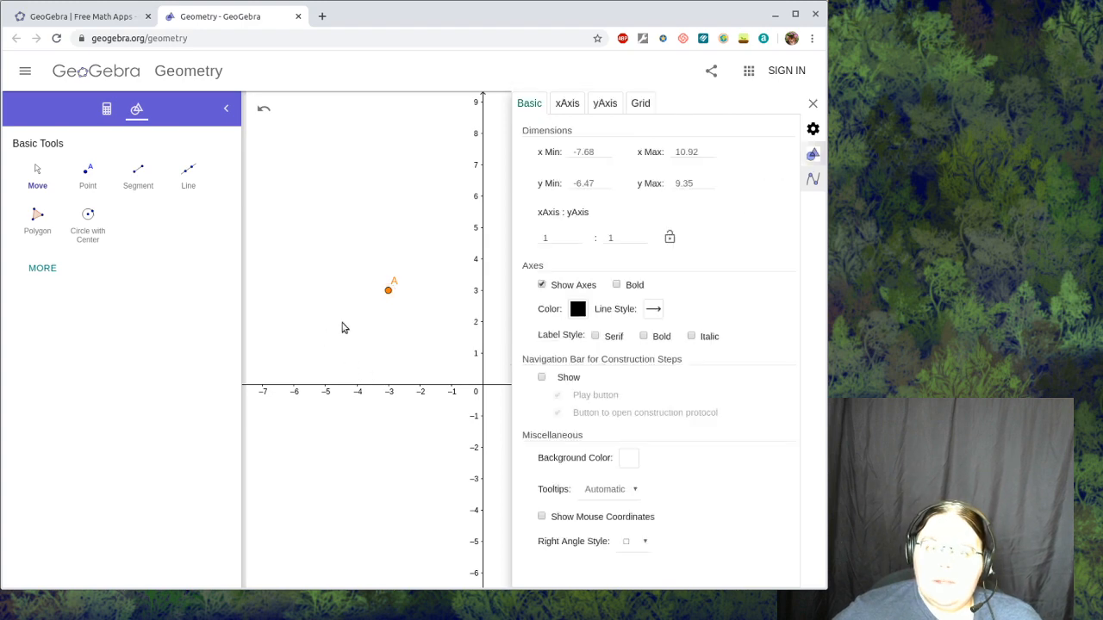
# - Reselect point A and set the Value component of its dynamic color to 0.5
pyautogui.click(388, 290)
pyautogui.click(727, 216)
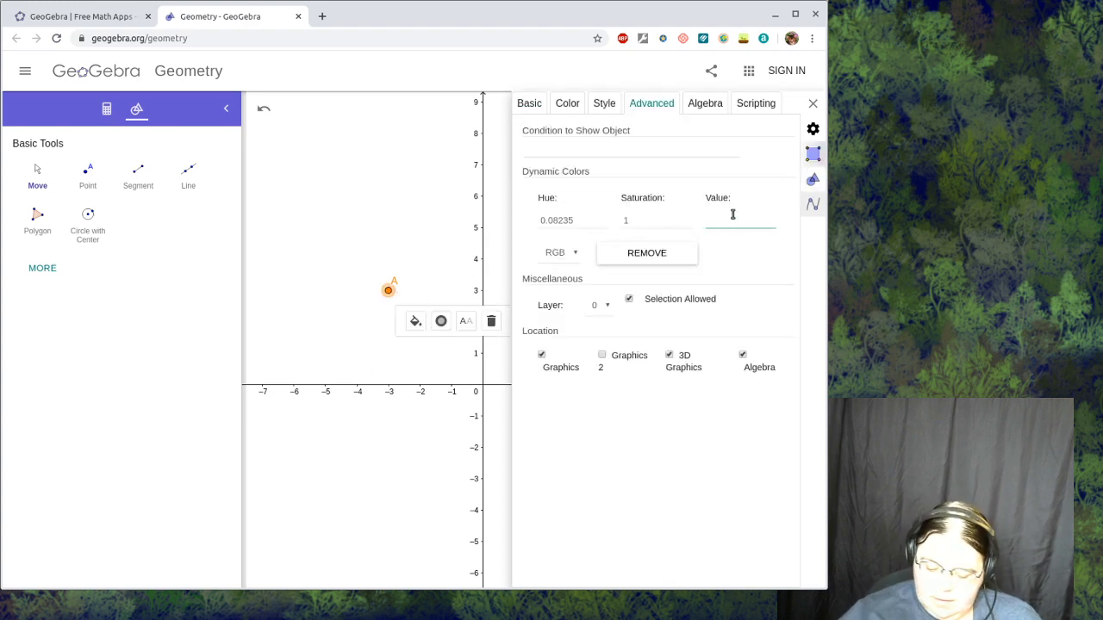
pyautogui.write('0.5')
pyautogui.press('Return')
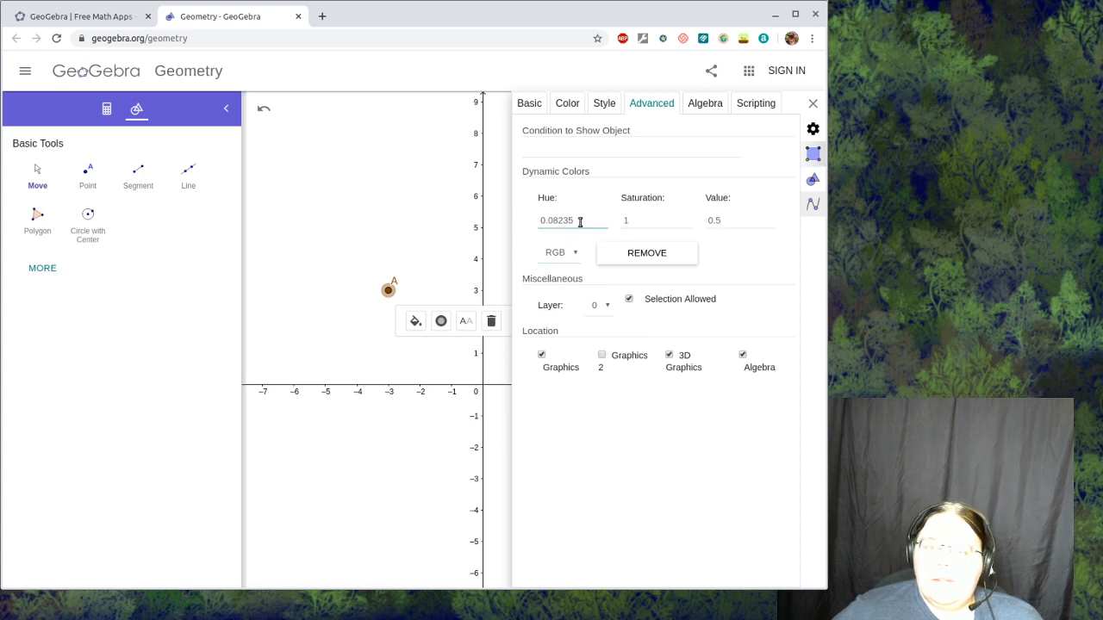
# - Set point A's dynamic color Hue to Distance(A,(0,0)) and close the settings
pyautogui.moveTo(575, 221); pyautogui.dragTo(538, 220)
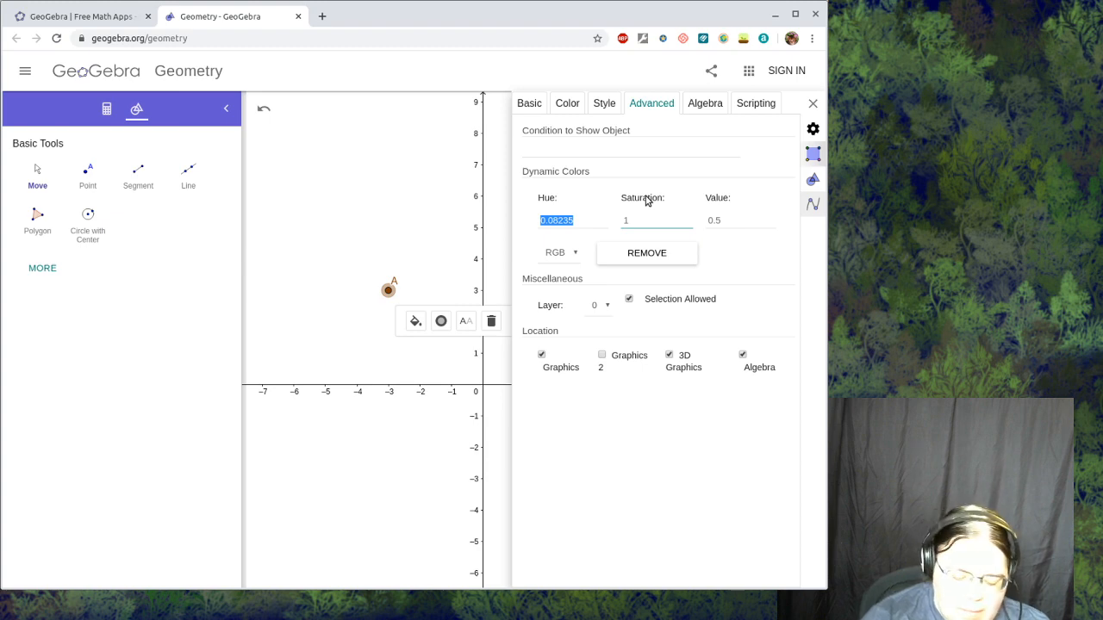
pyautogui.write('Distance(A,(0')
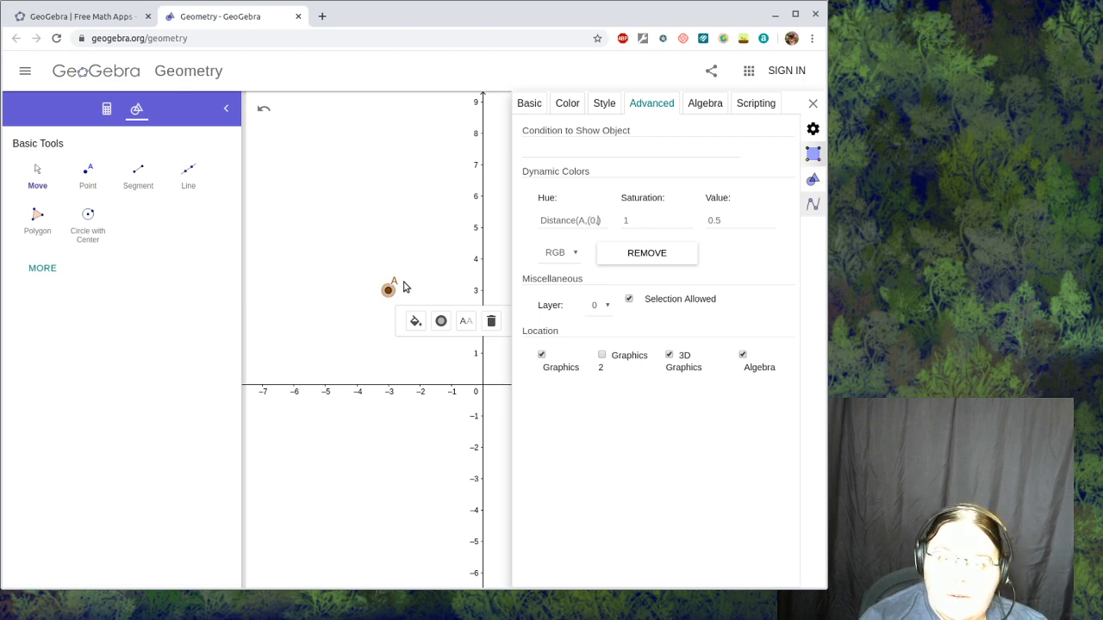
pyautogui.write(')')
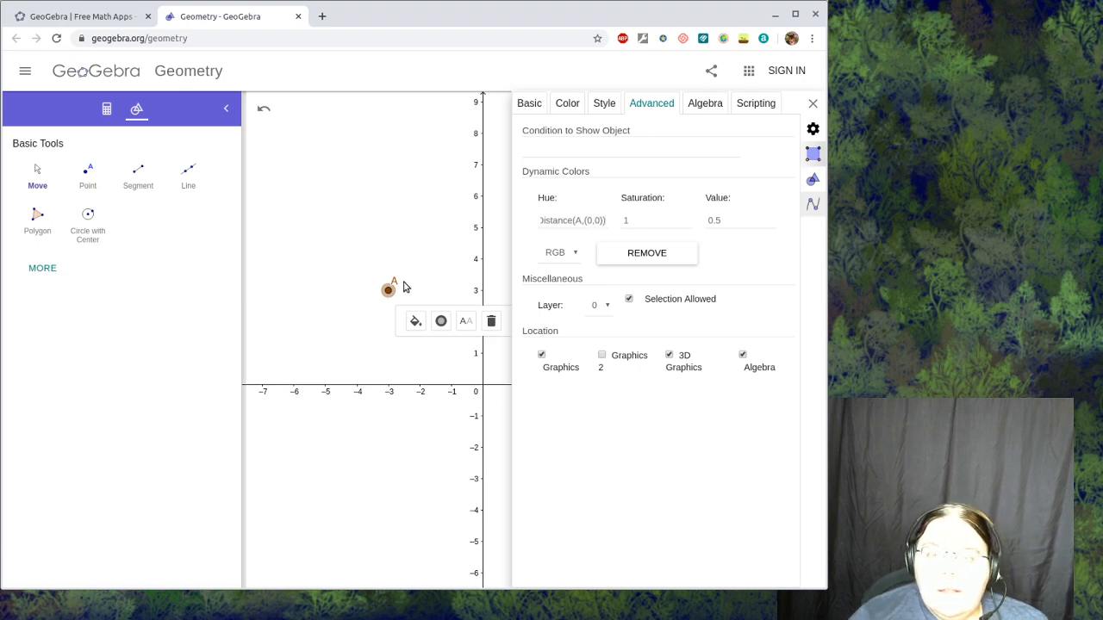
pyautogui.click(571, 221)
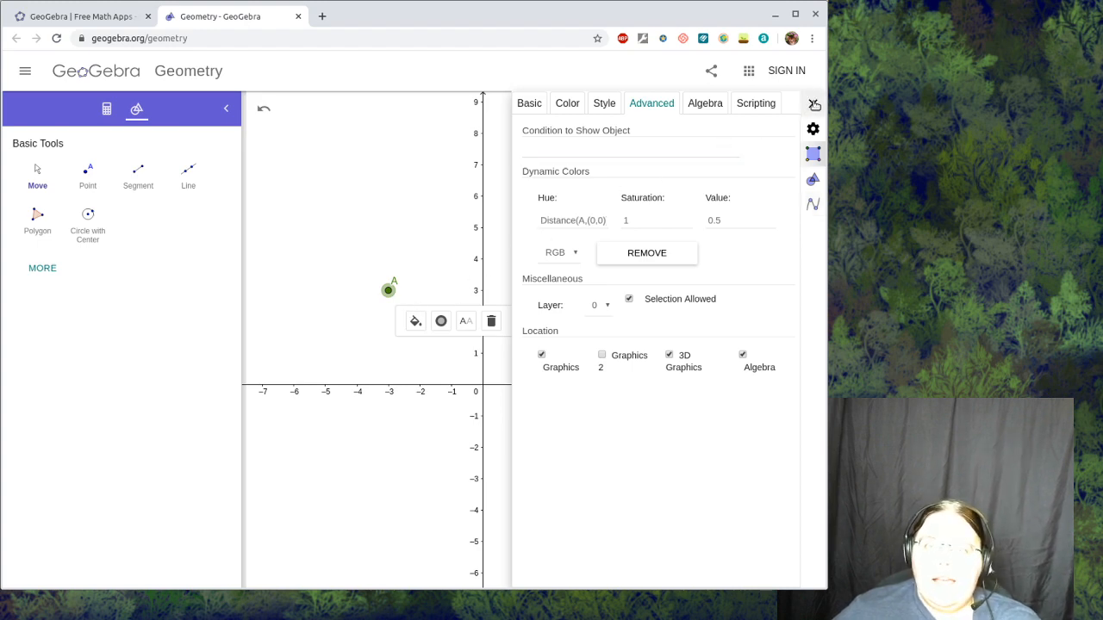
pyautogui.click(814, 104)
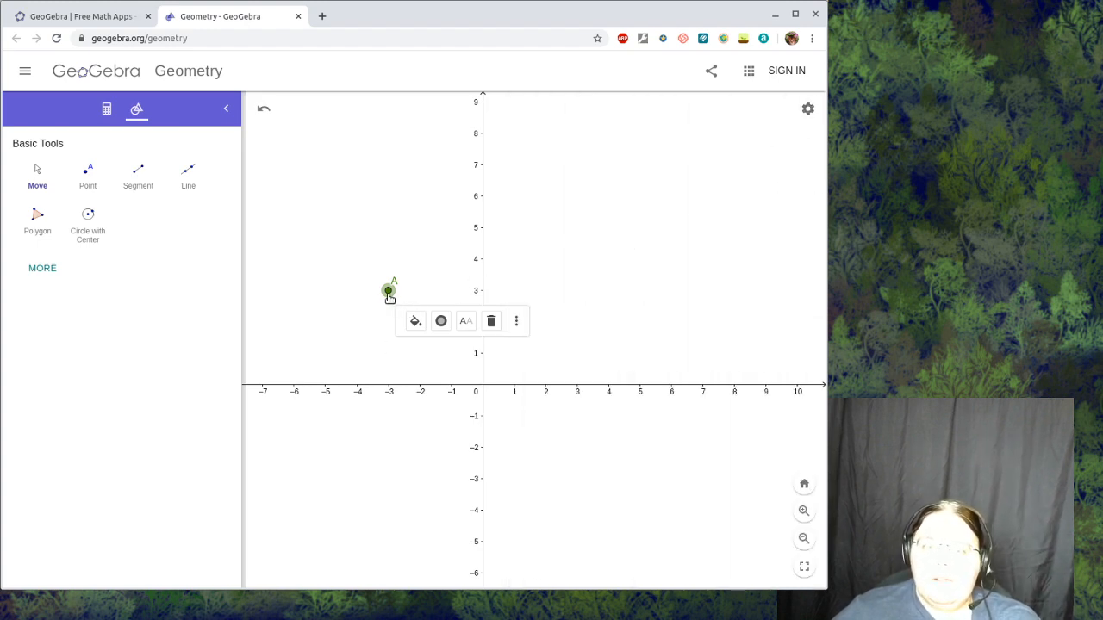
# - Move point A toward and around the origin to test its distance-based hue, leaving it at about (0.5, 0.6)
pyautogui.click(454, 229)
pyautogui.moveTo(391, 295); pyautogui.dragTo(453, 345)
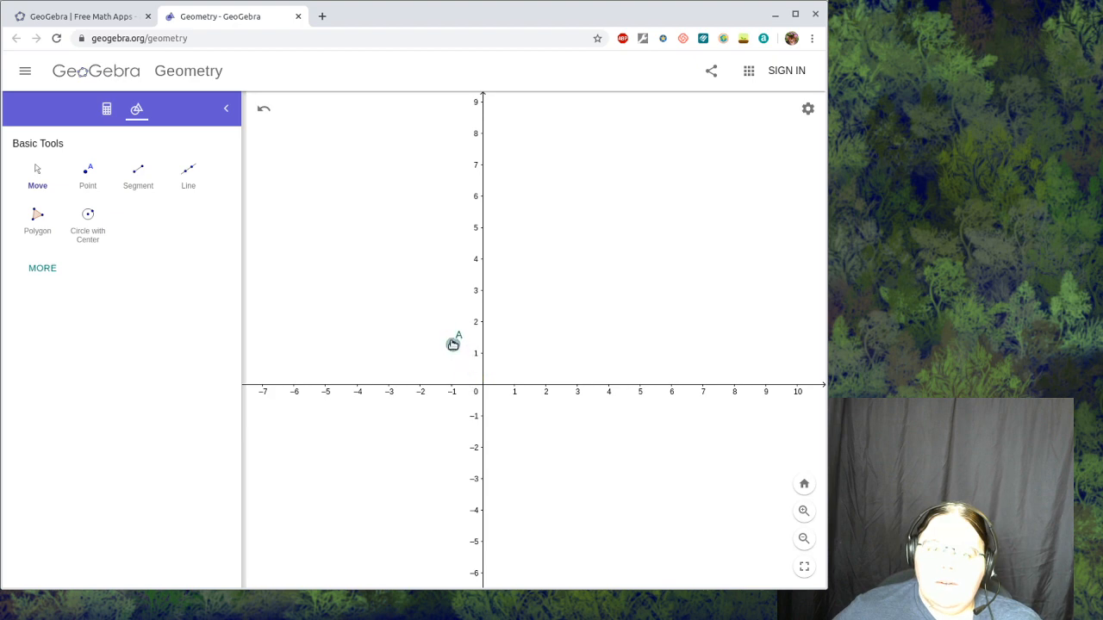
pyautogui.moveTo(418, 287); pyautogui.dragTo(506, 367)
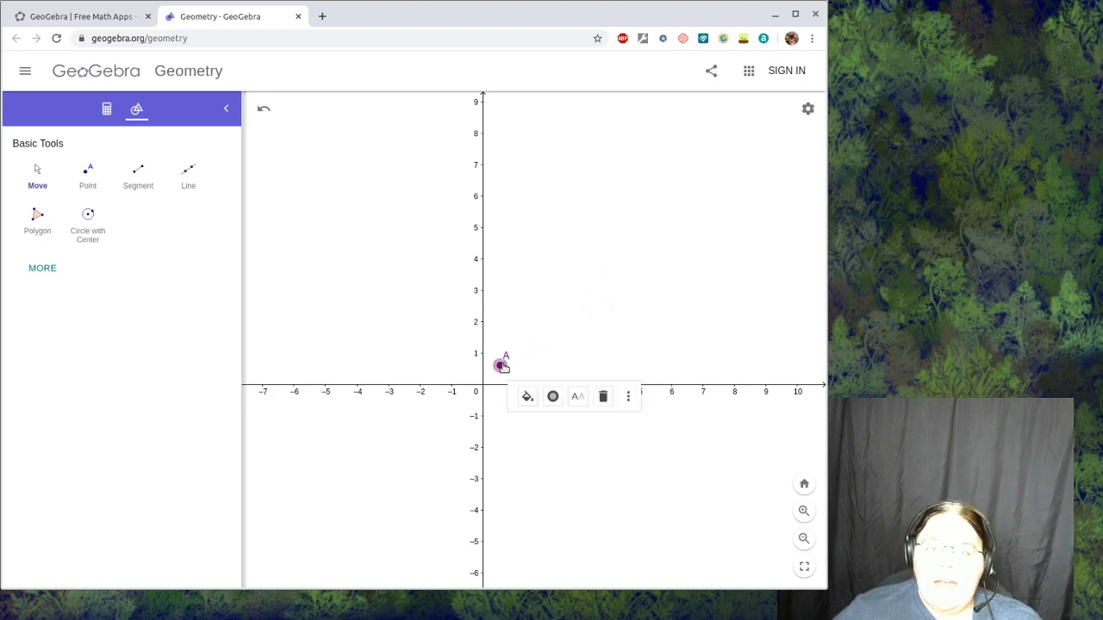
# - Turn on the trace for point A and sweep it repeatedly between the origin and about (3.5, 3)
pyautogui.rightClick(502, 366)
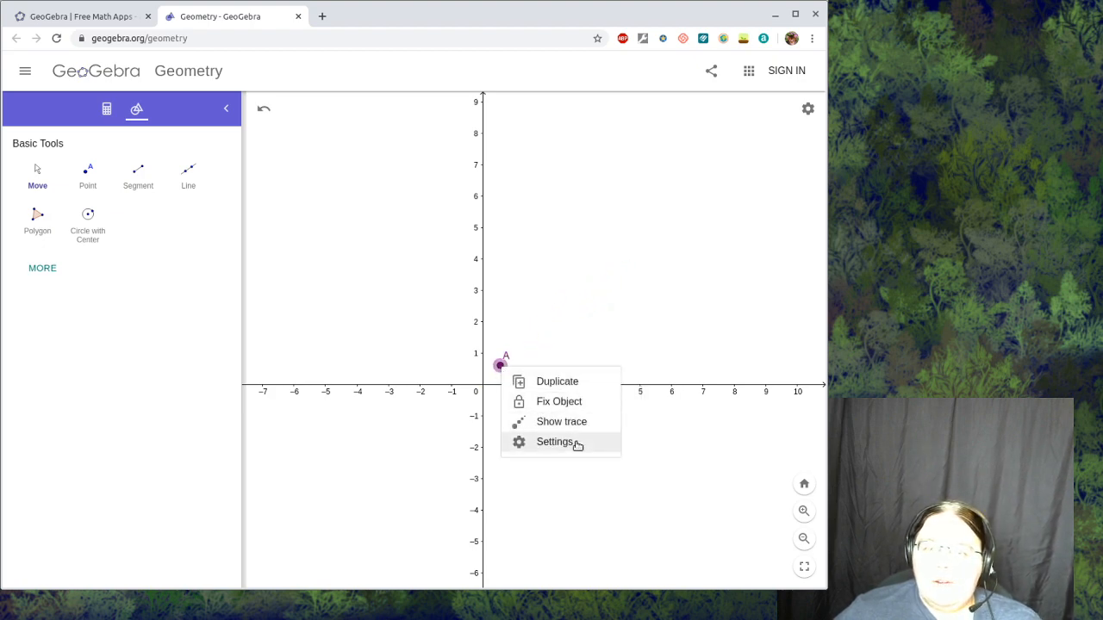
pyautogui.click(539, 430)
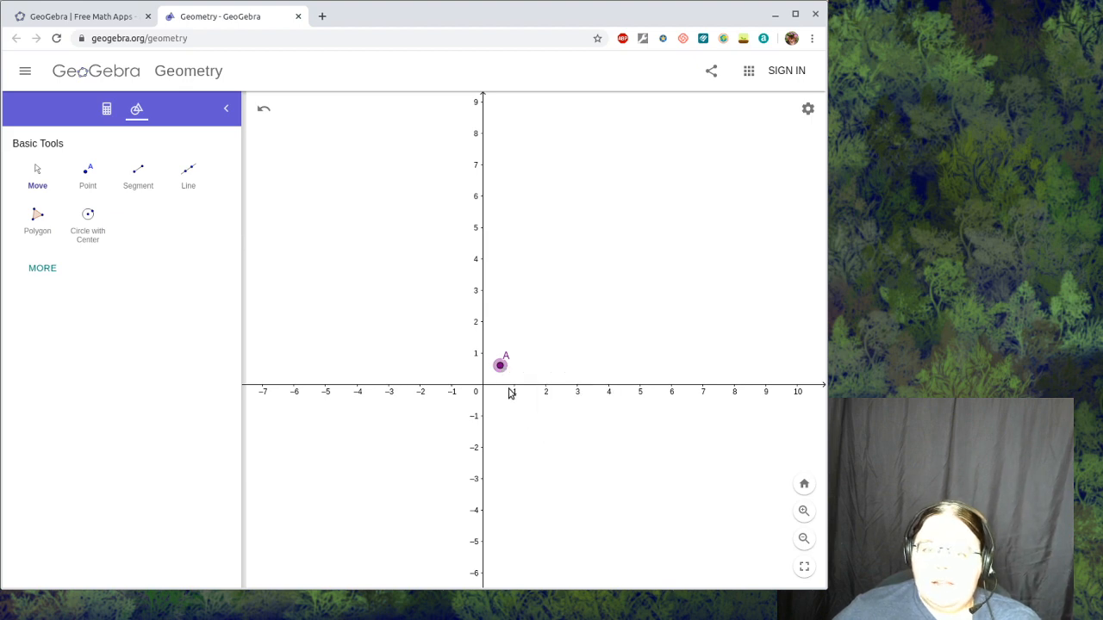
pyautogui.moveTo(501, 368)
pyautogui.mouseDown()
pyautogui.moveTo(554, 315)
pyautogui.moveTo(591, 298)
pyautogui.moveTo(543, 353)
pyautogui.moveTo(502, 377)
pyautogui.moveTo(582, 295)
pyautogui.moveTo(493, 383)
pyautogui.moveTo(588, 288)
pyautogui.moveTo(493, 369)
pyautogui.moveTo(577, 277)
pyautogui.moveTo(503, 345)
pyautogui.moveTo(532, 318)
pyautogui.moveTo(497, 368)
pyautogui.mouseUp()
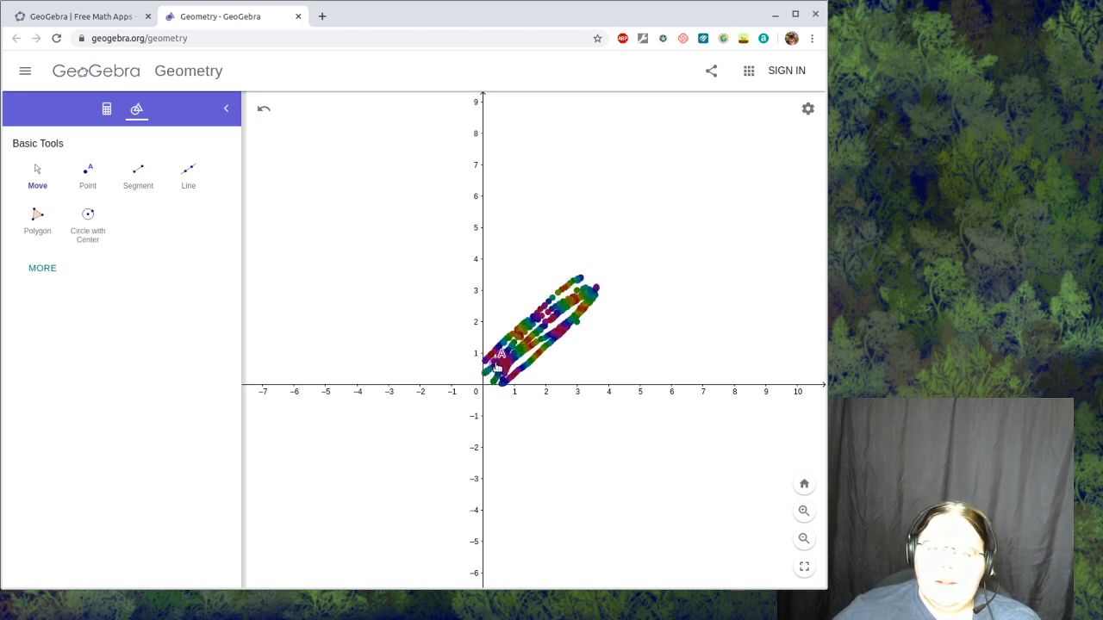
# - Trace a circle of radius about 3 around the origin with point A, fill in its upper area, and finish at about (6, 3)
pyautogui.moveTo(558, 318)
pyautogui.mouseDown()
pyautogui.moveTo(496, 381)
pyautogui.moveTo(587, 278)
pyautogui.moveTo(527, 334)
pyautogui.mouseUp()
pyautogui.moveTo(566, 293)
pyautogui.mouseDown()
pyautogui.moveTo(485, 358)
pyautogui.moveTo(590, 258)
pyautogui.moveTo(431, 279)
pyautogui.moveTo(362, 308)
pyautogui.moveTo(376, 325)
pyautogui.moveTo(423, 277)
pyautogui.moveTo(373, 376)
pyautogui.moveTo(409, 336)
pyautogui.moveTo(433, 297)
pyautogui.moveTo(385, 359)
pyautogui.moveTo(428, 287)
pyautogui.moveTo(372, 327)
pyautogui.moveTo(444, 274)
pyautogui.moveTo(418, 302)
pyautogui.moveTo(484, 279)
pyautogui.moveTo(422, 315)
pyautogui.moveTo(491, 274)
pyautogui.moveTo(431, 312)
pyautogui.moveTo(448, 295)
pyautogui.moveTo(478, 289)
pyautogui.moveTo(405, 343)
pyautogui.moveTo(474, 291)
pyautogui.moveTo(502, 312)
pyautogui.moveTo(551, 310)
pyautogui.moveTo(504, 293)
pyautogui.moveTo(435, 302)
pyautogui.mouseUp()
pyautogui.moveTo(388, 345)
pyautogui.mouseDown()
pyautogui.moveTo(376, 388)
pyautogui.moveTo(421, 458)
pyautogui.moveTo(461, 475)
pyautogui.moveTo(513, 474)
pyautogui.moveTo(551, 438)
pyautogui.moveTo(581, 395)
pyautogui.moveTo(570, 347)
pyautogui.moveTo(579, 394)
pyautogui.moveTo(527, 457)
pyautogui.moveTo(568, 428)
pyautogui.moveTo(528, 458)
pyautogui.moveTo(580, 422)
pyautogui.mouseUp()
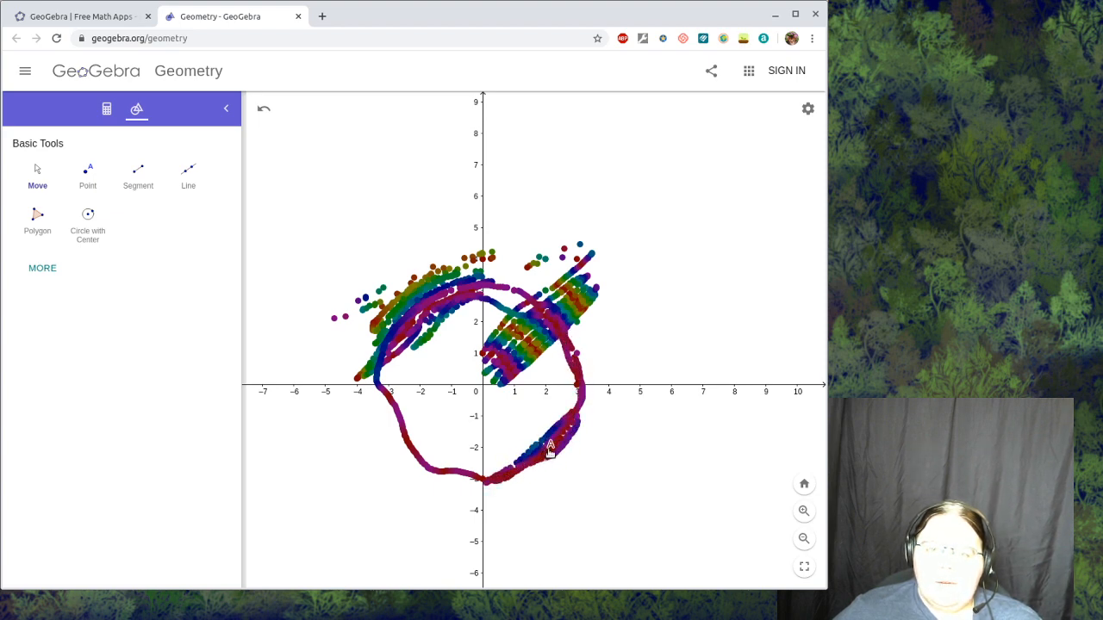
pyautogui.moveTo(501, 480)
pyautogui.mouseDown()
pyautogui.moveTo(440, 473)
pyautogui.moveTo(456, 405)
pyautogui.moveTo(496, 369)
pyautogui.moveTo(398, 403)
pyautogui.moveTo(435, 386)
pyautogui.moveTo(451, 362)
pyautogui.moveTo(469, 392)
pyautogui.moveTo(503, 341)
pyautogui.moveTo(464, 397)
pyautogui.moveTo(484, 352)
pyautogui.moveTo(448, 357)
pyautogui.moveTo(478, 323)
pyautogui.moveTo(427, 362)
pyautogui.moveTo(427, 337)
pyautogui.moveTo(452, 319)
pyautogui.moveTo(444, 344)
pyautogui.moveTo(400, 370)
pyautogui.moveTo(435, 361)
pyautogui.moveTo(401, 379)
pyautogui.moveTo(427, 368)
pyautogui.moveTo(404, 401)
pyautogui.moveTo(423, 416)
pyautogui.moveTo(388, 424)
pyautogui.moveTo(366, 392)
pyautogui.moveTo(376, 431)
pyautogui.moveTo(389, 435)
pyautogui.moveTo(372, 461)
pyautogui.moveTo(454, 409)
pyautogui.moveTo(556, 368)
pyautogui.moveTo(530, 392)
pyautogui.moveTo(678, 289)
pyautogui.mouseUp()
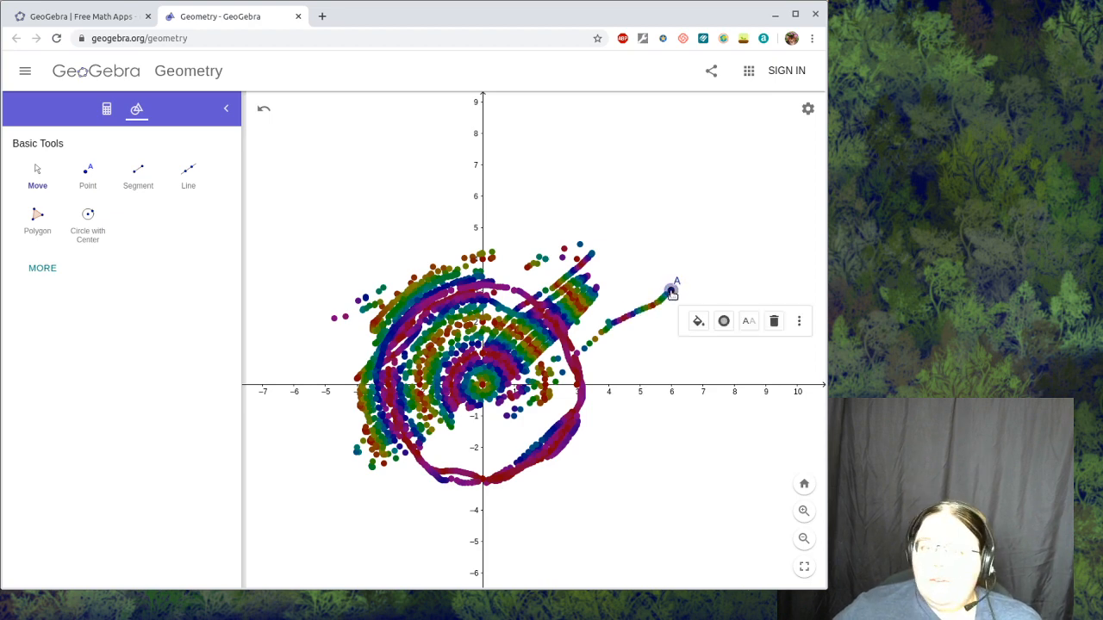
# - Move point A untraced to about (4.2, -2), then trace a short curve from there to about (6.4, -1.1)
pyautogui.rightClick(673, 294)
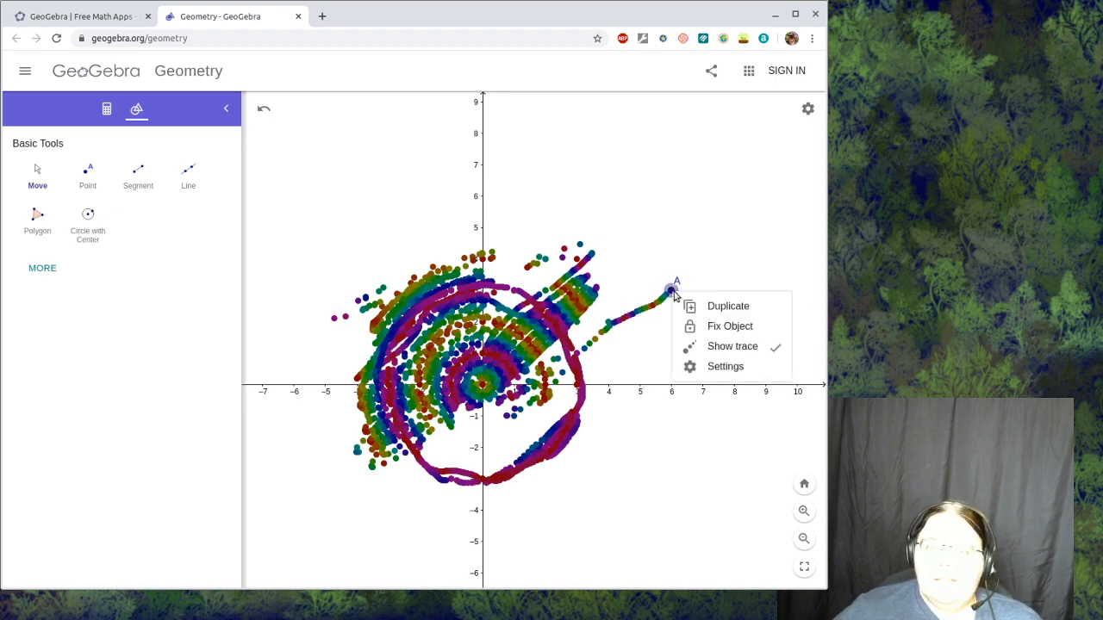
pyautogui.click(722, 346)
pyautogui.moveTo(673, 294); pyautogui.dragTo(616, 445)
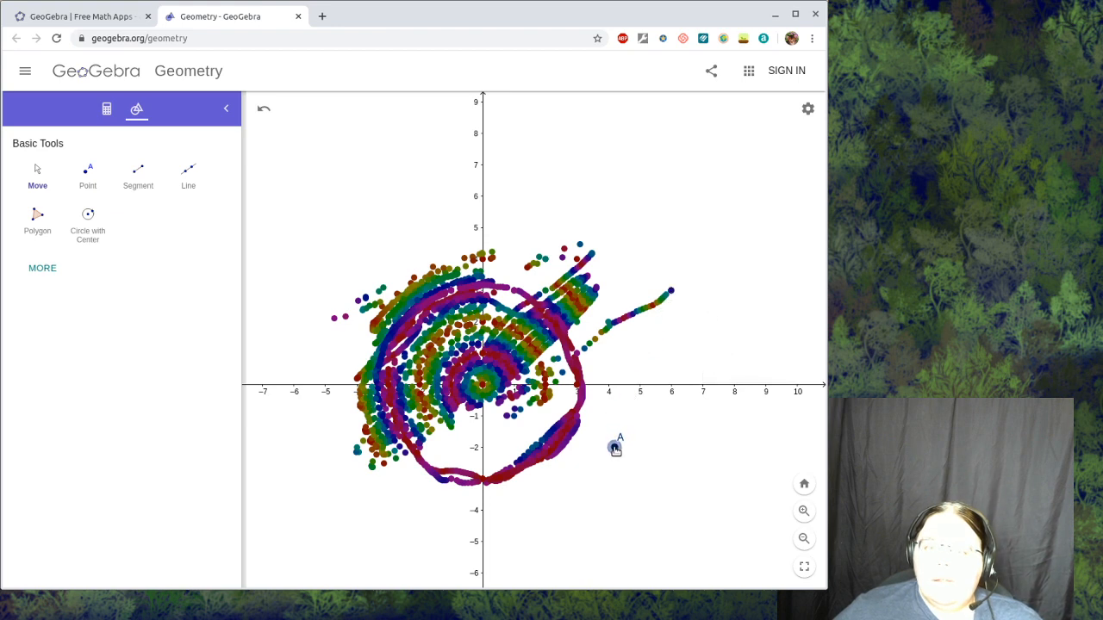
pyautogui.rightClick(616, 446)
pyautogui.click(654, 502)
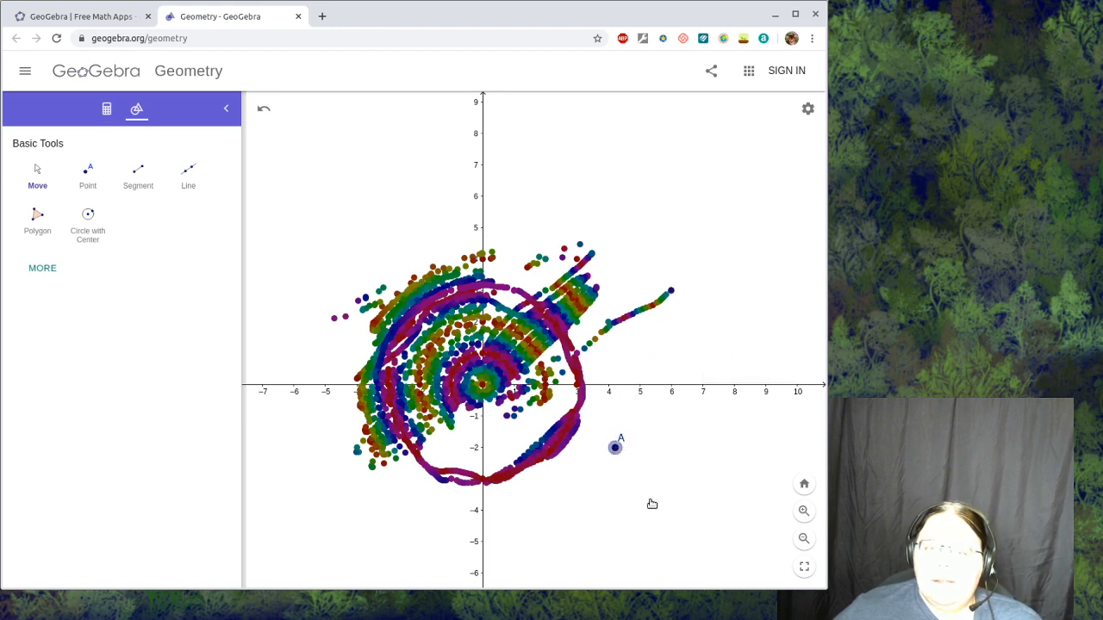
pyautogui.moveTo(622, 448)
pyautogui.mouseDown()
pyautogui.moveTo(669, 451)
pyautogui.moveTo(685, 422)
pyautogui.mouseUp()
# - Move point A untraced to about (0.9, 8.3) and trace the letter H with it
pyautogui.rightClick(684, 422)
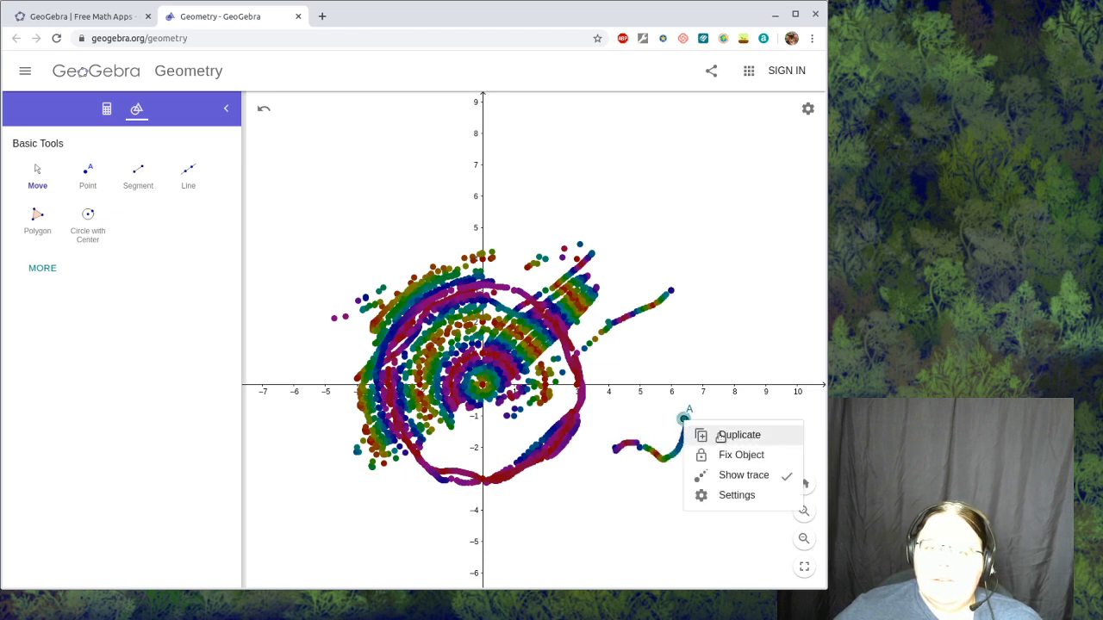
pyautogui.click(743, 479)
pyautogui.moveTo(684, 418)
pyautogui.mouseDown()
pyautogui.moveTo(593, 275)
pyautogui.moveTo(534, 130)
pyautogui.moveTo(511, 127)
pyautogui.mouseUp()
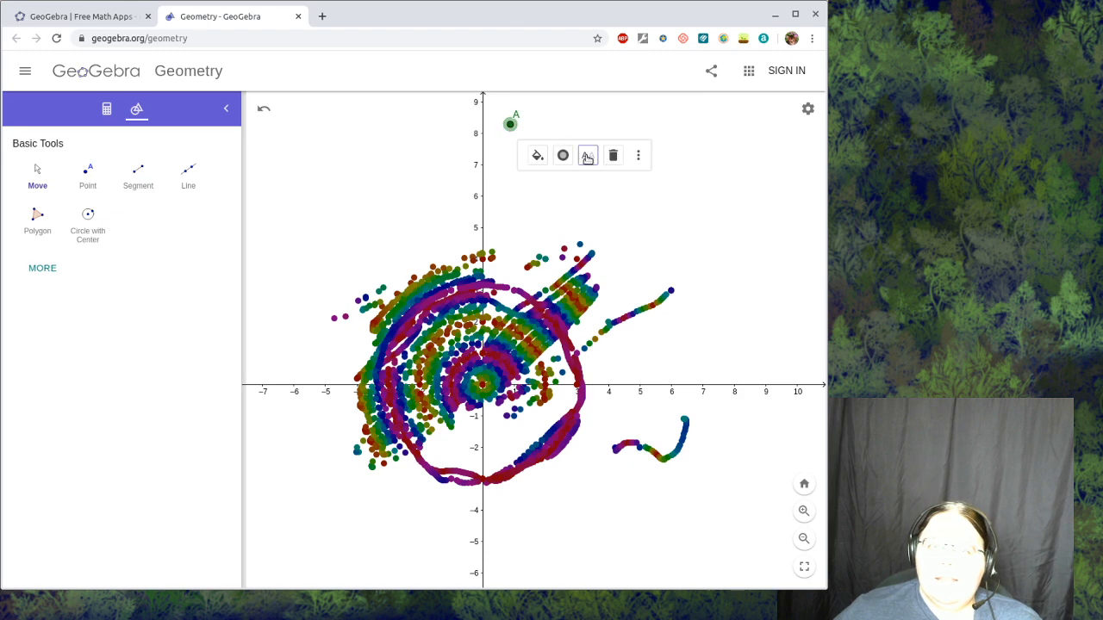
pyautogui.rightClick(512, 127)
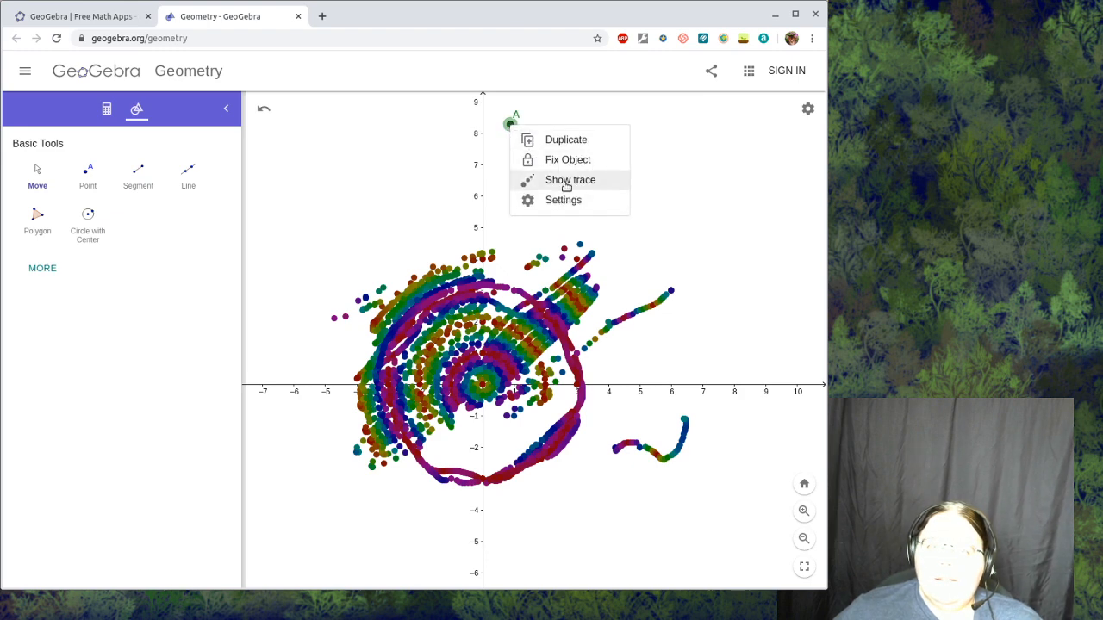
pyautogui.click(553, 180)
pyautogui.moveTo(511, 127)
pyautogui.mouseDown()
pyautogui.moveTo(496, 179)
pyautogui.moveTo(503, 155)
pyautogui.moveTo(542, 151)
pyautogui.moveTo(532, 190)
pyautogui.mouseUp()
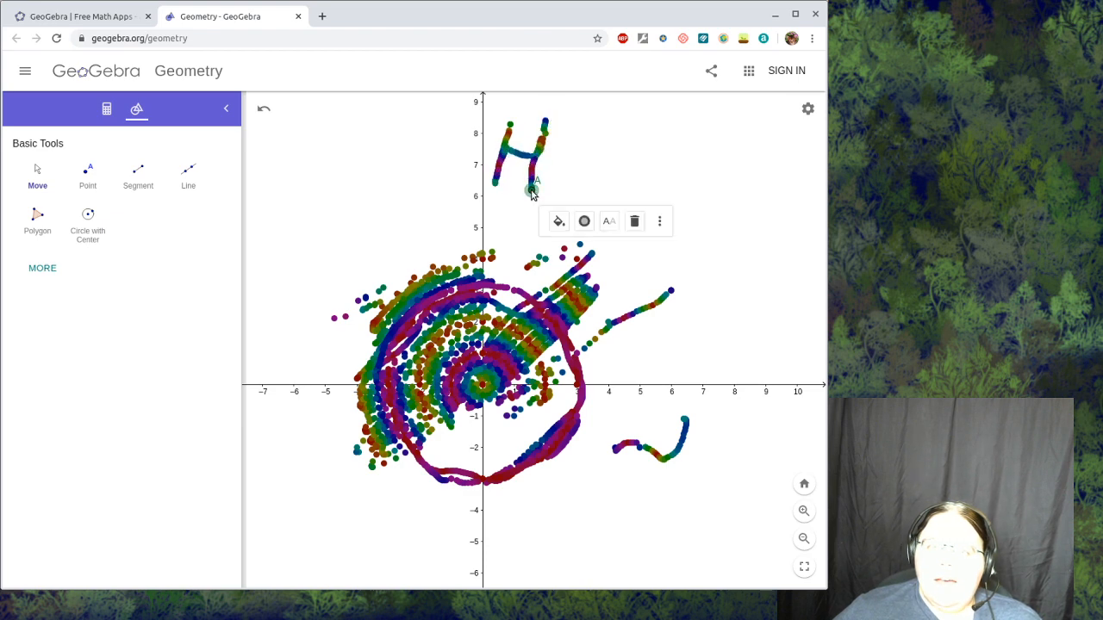
# - Move point A untraced to about (3.1, 7.7) and leave a single trace dot there for the letter i
pyautogui.rightClick(532, 190)
pyautogui.click(591, 248)
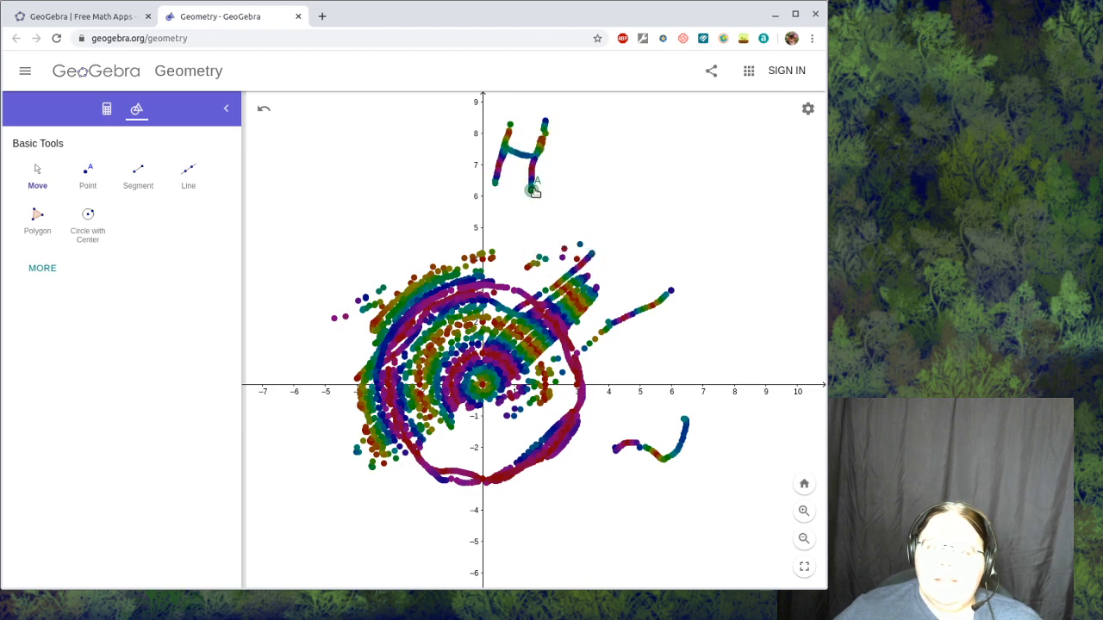
pyautogui.rightClick(583, 145)
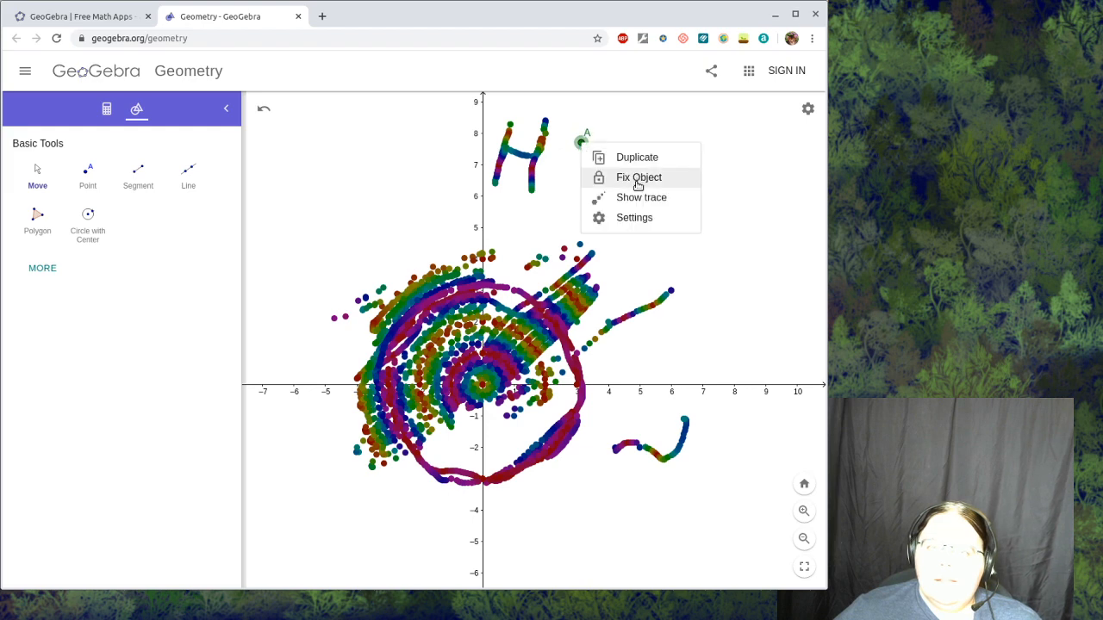
pyautogui.click(635, 178)
pyautogui.rightClick(583, 147)
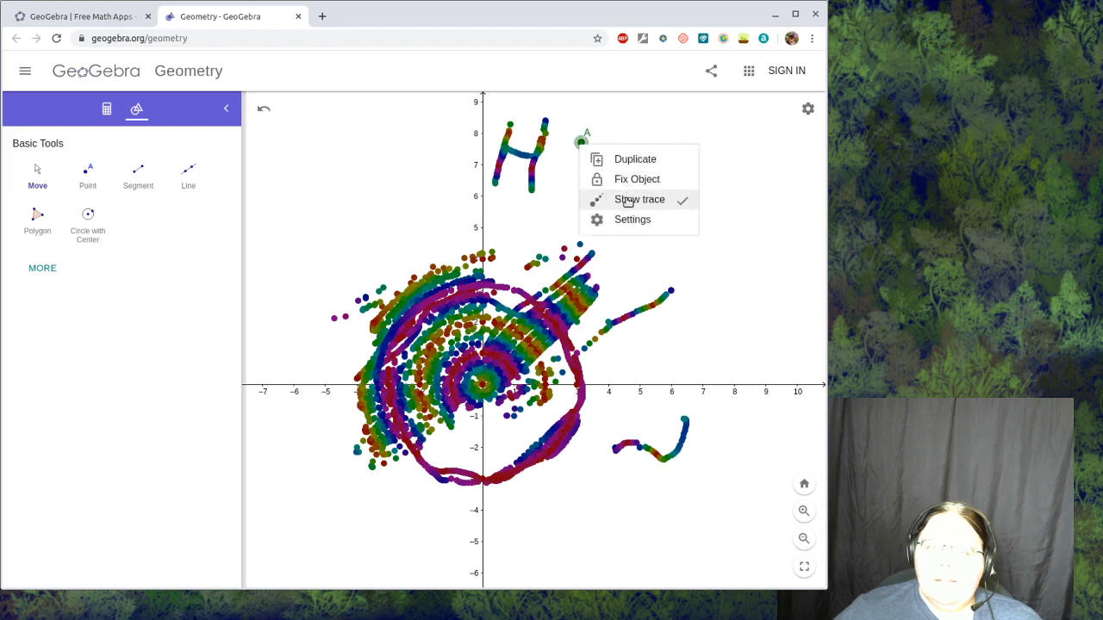
pyautogui.click(621, 198)
# - Move point A untraced just below the dot and trace the stem of the letter i
pyautogui.moveTo(581, 143); pyautogui.dragTo(581, 163)
pyautogui.rightClick(584, 164)
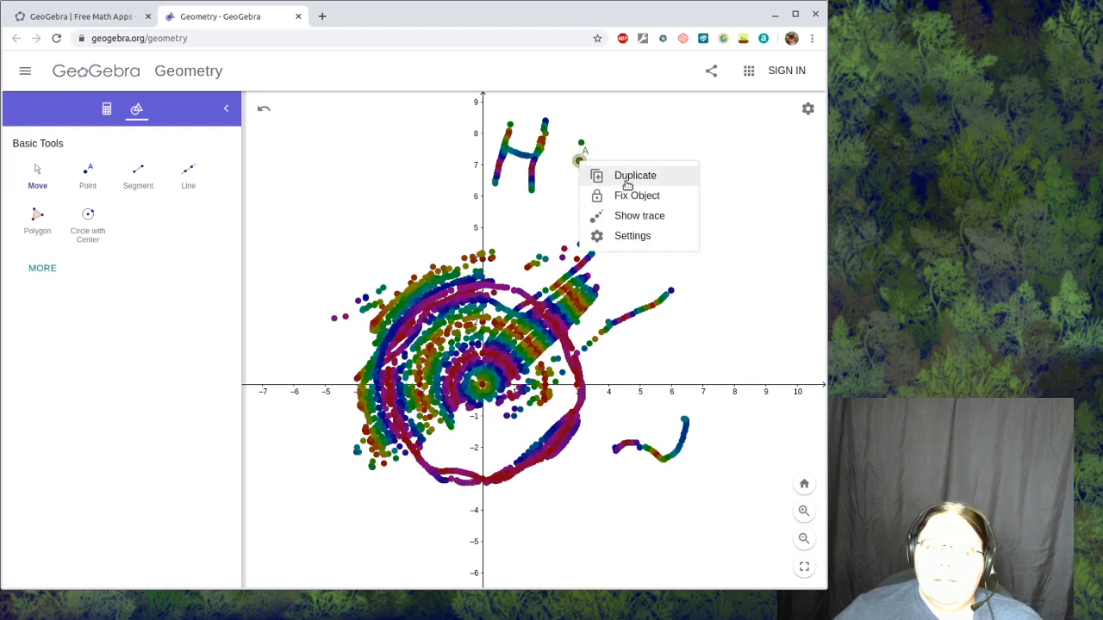
pyautogui.click(632, 219)
pyautogui.moveTo(581, 164)
pyautogui.mouseDown()
pyautogui.moveTo(577, 196)
pyautogui.moveTo(575, 183)
pyautogui.mouseUp()
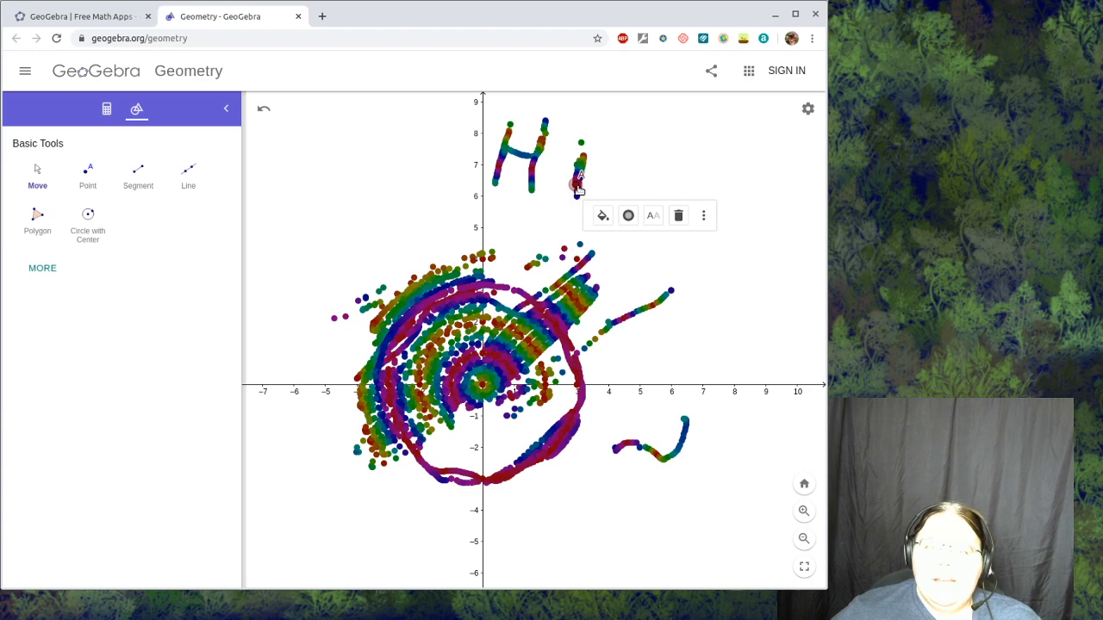
# - Set the Value component of point A's dynamic color to x(A) and close the settings
pyautogui.rightClick(579, 189)
pyautogui.click(635, 262)
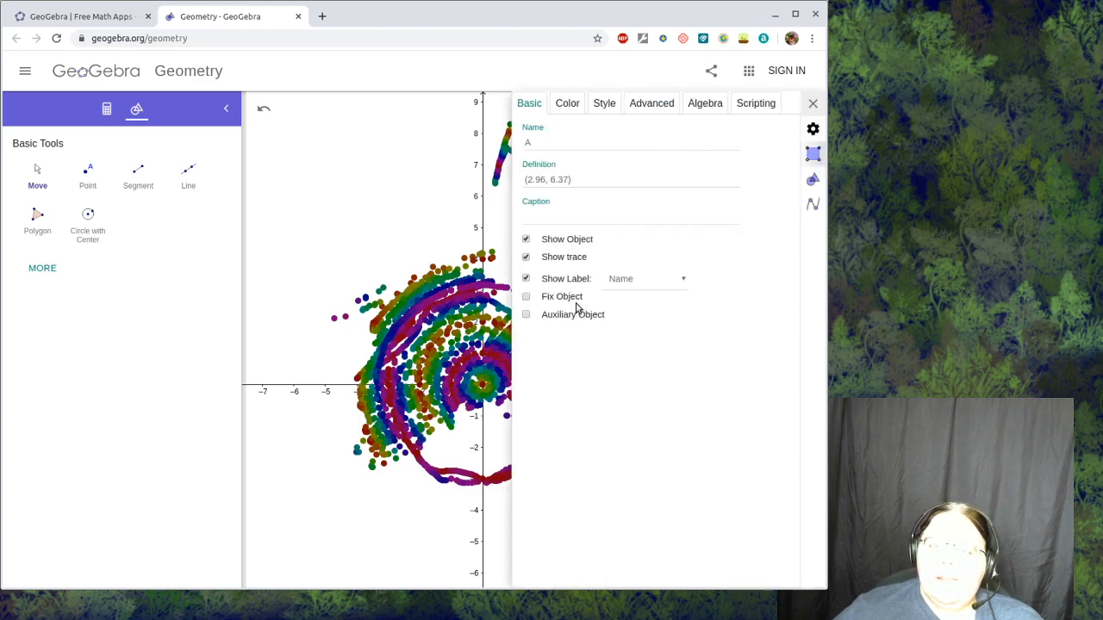
pyautogui.click(658, 103)
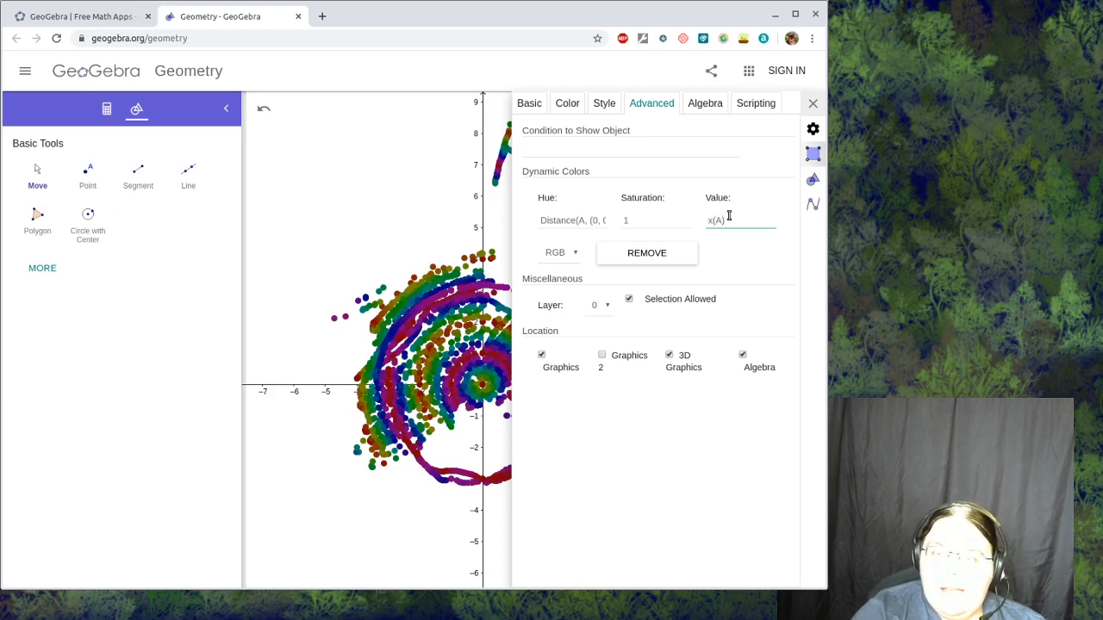
pyautogui.click(813, 104)
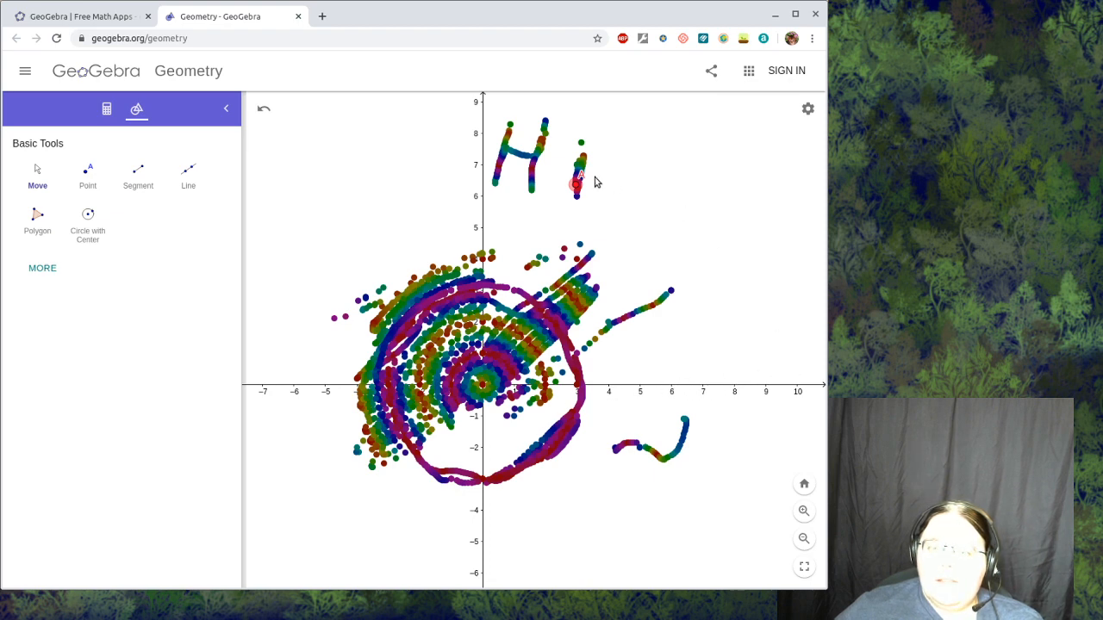
# - Sweep traced point A around the origin and across the region from x = 0 to about 4, ending at about (7.9, 4.8)
pyautogui.moveTo(573, 195)
pyautogui.mouseDown()
pyautogui.moveTo(520, 349)
pyautogui.moveTo(545, 324)
pyautogui.moveTo(500, 376)
pyautogui.moveTo(521, 355)
pyautogui.moveTo(500, 405)
pyautogui.moveTo(556, 362)
pyautogui.moveTo(490, 435)
pyautogui.moveTo(551, 393)
pyautogui.moveTo(510, 461)
pyautogui.moveTo(495, 415)
pyautogui.moveTo(520, 361)
pyautogui.moveTo(512, 343)
pyautogui.moveTo(570, 289)
pyautogui.moveTo(517, 325)
pyautogui.moveTo(536, 331)
pyautogui.moveTo(515, 386)
pyautogui.moveTo(535, 366)
pyautogui.moveTo(549, 379)
pyautogui.moveTo(588, 367)
pyautogui.moveTo(508, 465)
pyautogui.moveTo(557, 448)
pyautogui.moveTo(536, 469)
pyautogui.moveTo(567, 450)
pyautogui.moveTo(542, 412)
pyautogui.moveTo(592, 274)
pyautogui.moveTo(570, 280)
pyautogui.mouseUp()
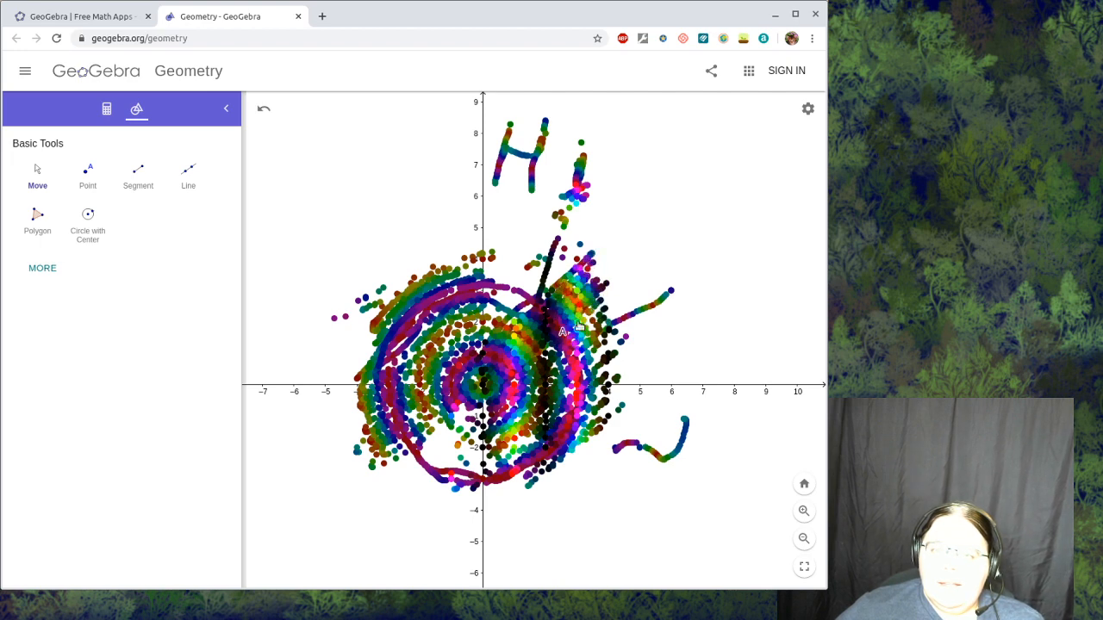
pyautogui.moveTo(579, 325)
pyautogui.mouseDown()
pyautogui.moveTo(545, 377)
pyautogui.moveTo(521, 314)
pyautogui.moveTo(570, 263)
pyautogui.moveTo(526, 304)
pyautogui.moveTo(517, 370)
pyautogui.moveTo(565, 379)
pyautogui.moveTo(598, 339)
pyautogui.moveTo(555, 415)
pyautogui.mouseUp()
pyautogui.moveTo(618, 355)
pyautogui.mouseDown()
pyautogui.moveTo(609, 415)
pyautogui.moveTo(524, 498)
pyautogui.moveTo(608, 441)
pyautogui.moveTo(586, 452)
pyautogui.moveTo(600, 450)
pyautogui.moveTo(579, 491)
pyautogui.moveTo(556, 453)
pyautogui.mouseUp()
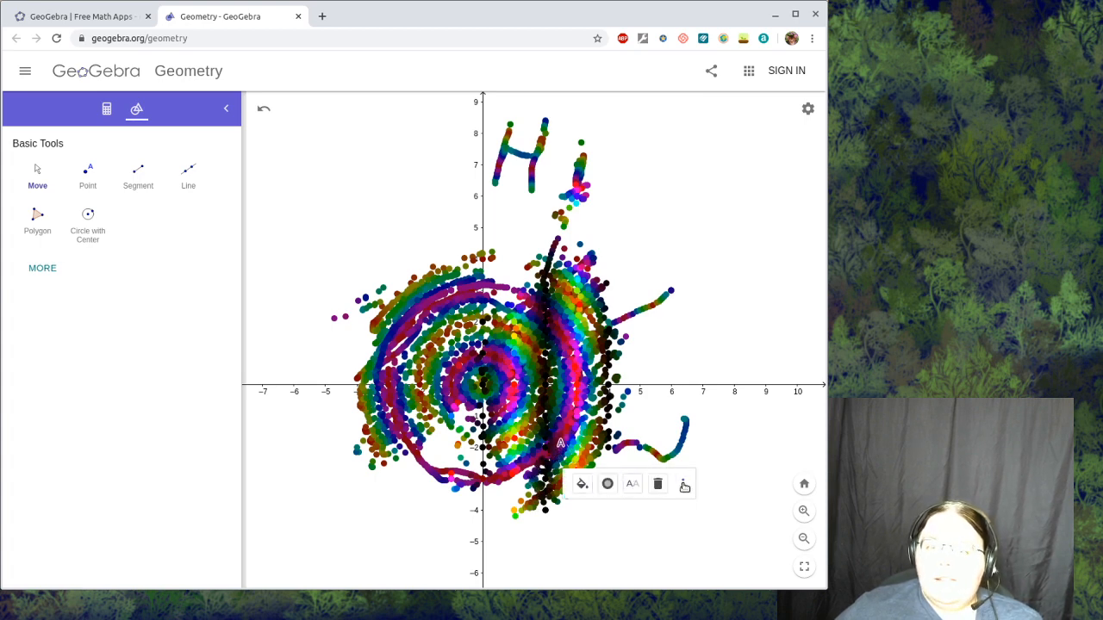
pyautogui.moveTo(560, 448)
pyautogui.mouseDown()
pyautogui.moveTo(682, 345)
pyautogui.moveTo(724, 244)
pyautogui.moveTo(732, 247)
pyautogui.mouseUp()
# - Set the Saturation component of point A's dynamic color to y(A) and close the settings
pyautogui.rightClick(731, 247)
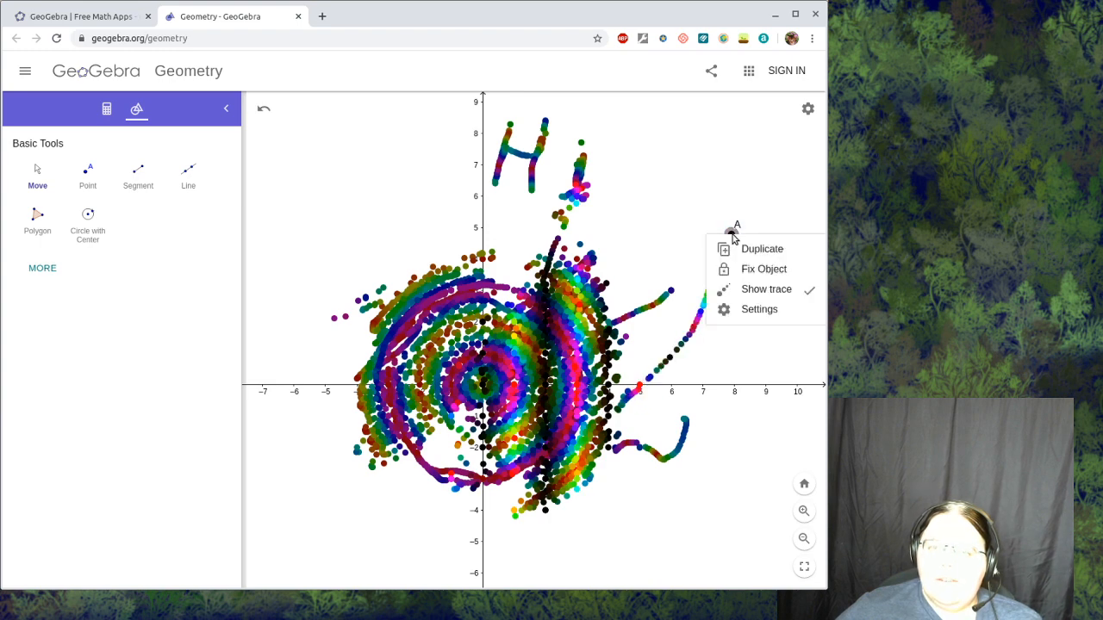
pyautogui.click(759, 310)
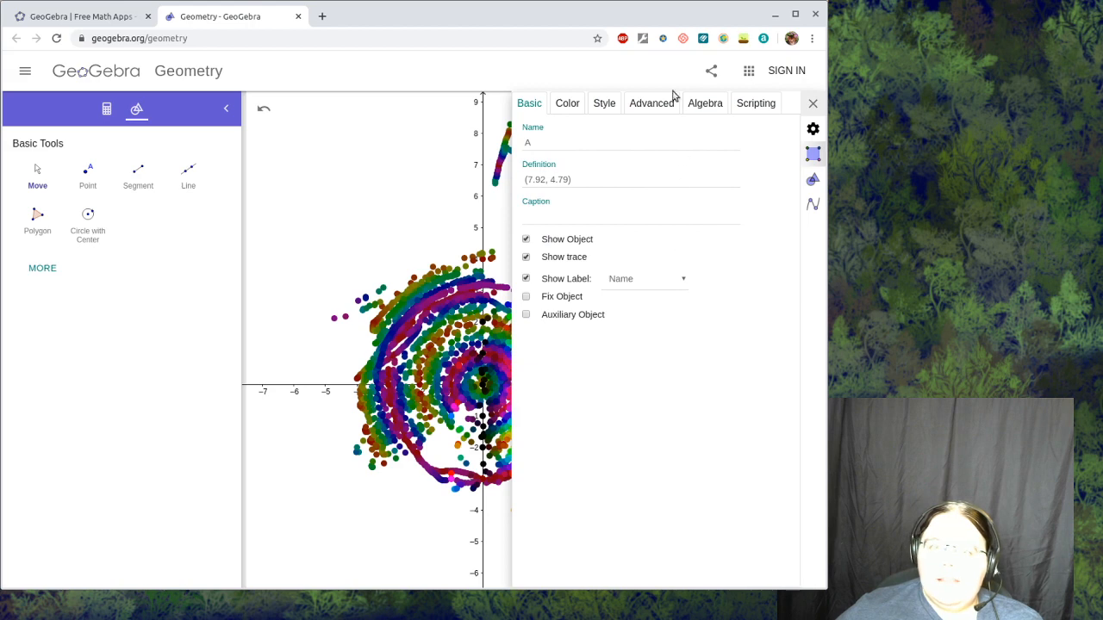
pyautogui.click(651, 105)
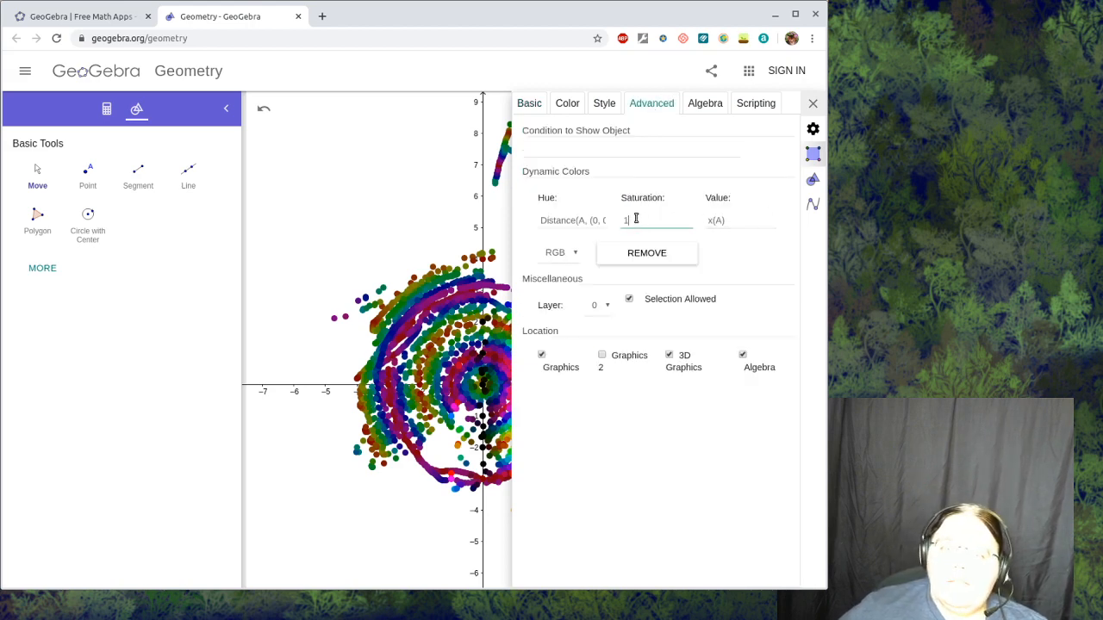
pyautogui.write('y(A')
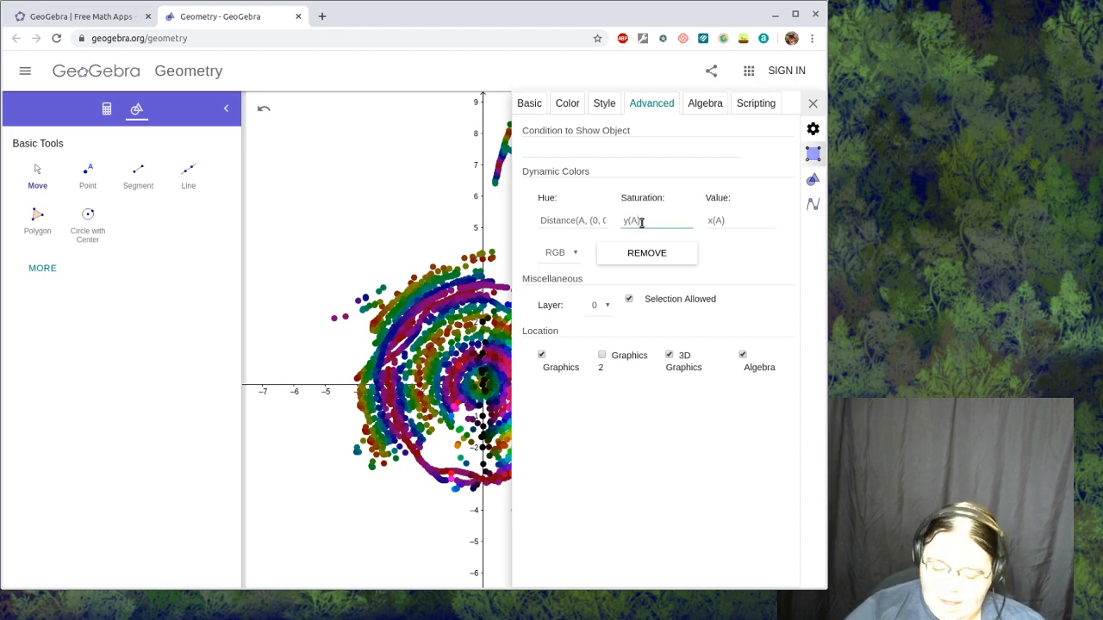
pyautogui.click(813, 104)
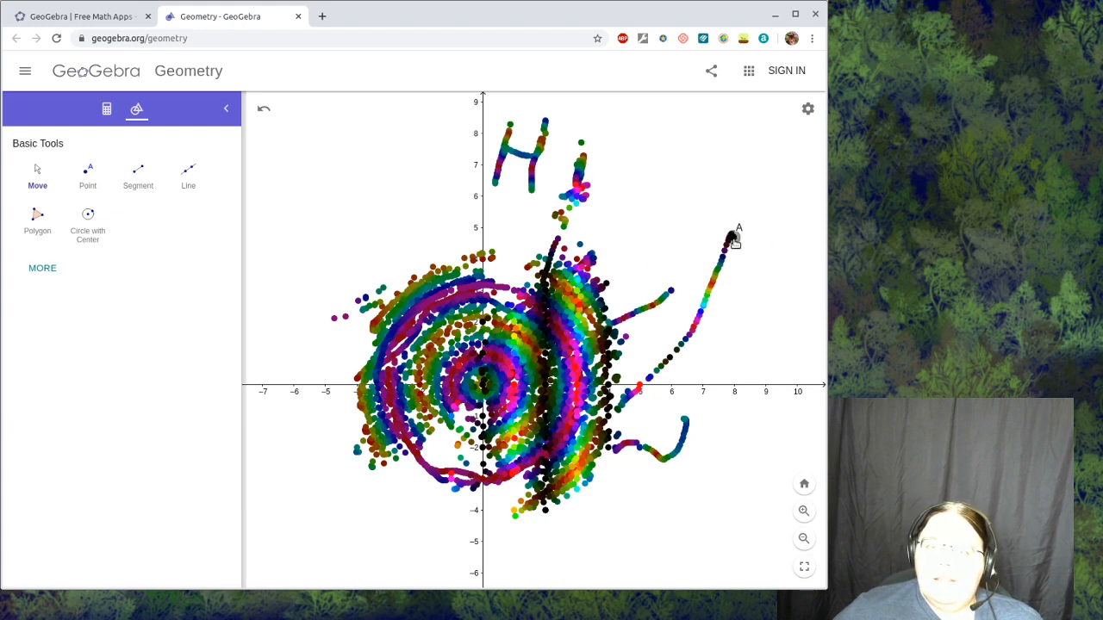
# - Sweep traced point A across the plane to about (-1.4, 1.9), then clear the trace by shifting the graphics view
pyautogui.moveTo(733, 242)
pyautogui.mouseDown()
pyautogui.moveTo(689, 444)
pyautogui.moveTo(706, 194)
pyautogui.moveTo(684, 254)
pyautogui.moveTo(668, 161)
pyautogui.moveTo(645, 452)
pyautogui.moveTo(676, 381)
pyautogui.moveTo(694, 407)
pyautogui.moveTo(728, 349)
pyautogui.moveTo(700, 372)
pyautogui.moveTo(679, 356)
pyautogui.moveTo(719, 303)
pyautogui.moveTo(700, 302)
pyautogui.moveTo(715, 276)
pyautogui.moveTo(632, 282)
pyautogui.moveTo(693, 216)
pyautogui.moveTo(653, 280)
pyautogui.moveTo(665, 241)
pyautogui.moveTo(644, 259)
pyautogui.moveTo(636, 226)
pyautogui.moveTo(613, 284)
pyautogui.moveTo(629, 287)
pyautogui.moveTo(612, 256)
pyautogui.moveTo(629, 232)
pyautogui.moveTo(613, 220)
pyautogui.moveTo(654, 226)
pyautogui.moveTo(599, 221)
pyautogui.moveTo(601, 235)
pyautogui.moveTo(758, 226)
pyautogui.moveTo(625, 264)
pyautogui.moveTo(766, 265)
pyautogui.moveTo(278, 252)
pyautogui.moveTo(349, 245)
pyautogui.moveTo(312, 260)
pyautogui.moveTo(332, 250)
pyautogui.moveTo(317, 236)
pyautogui.moveTo(407, 227)
pyautogui.moveTo(297, 236)
pyautogui.moveTo(362, 222)
pyautogui.moveTo(283, 204)
pyautogui.moveTo(375, 196)
pyautogui.moveTo(336, 194)
pyautogui.moveTo(379, 205)
pyautogui.moveTo(366, 217)
pyautogui.moveTo(407, 231)
pyautogui.moveTo(375, 233)
pyautogui.moveTo(413, 238)
pyautogui.moveTo(386, 231)
pyautogui.moveTo(415, 249)
pyautogui.moveTo(398, 278)
pyautogui.moveTo(372, 293)
pyautogui.moveTo(365, 271)
pyautogui.moveTo(321, 274)
pyautogui.moveTo(289, 260)
pyautogui.moveTo(316, 229)
pyautogui.moveTo(319, 198)
pyautogui.moveTo(359, 202)
pyautogui.moveTo(348, 241)
pyautogui.moveTo(439, 340)
pyautogui.mouseUp()
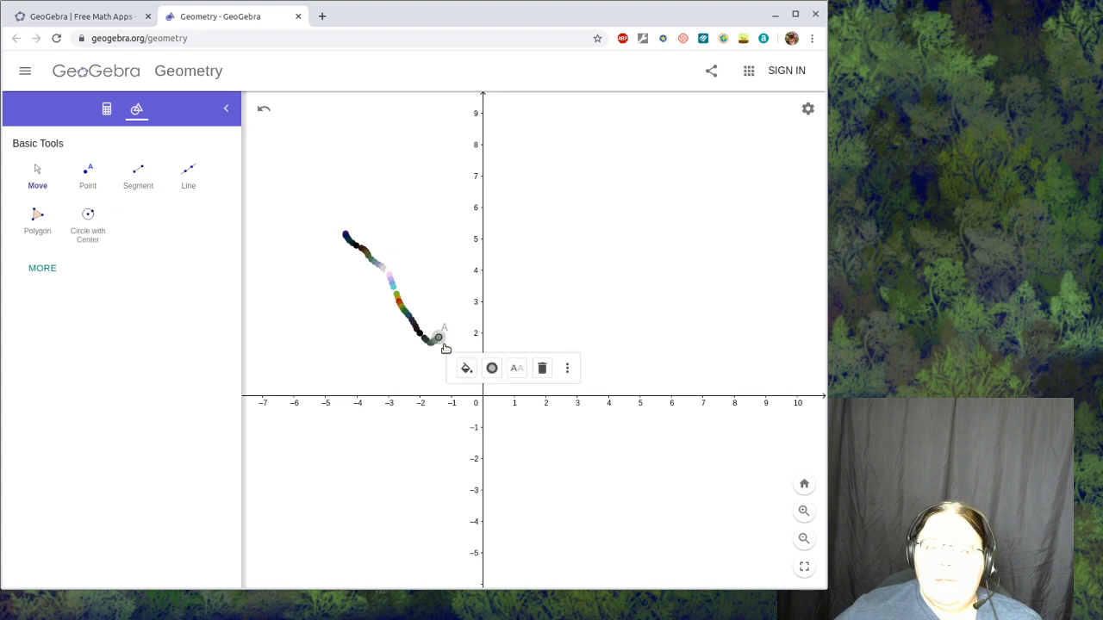
pyautogui.rightClick(439, 338)
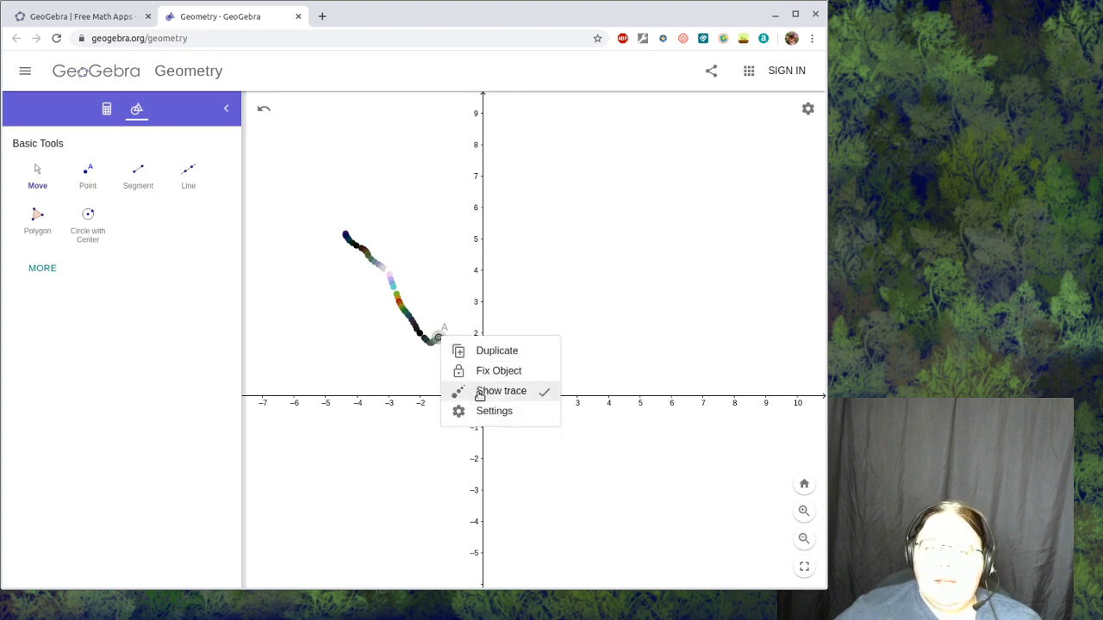
pyautogui.click(418, 374)
pyautogui.moveTo(419, 374); pyautogui.dragTo(433, 335)
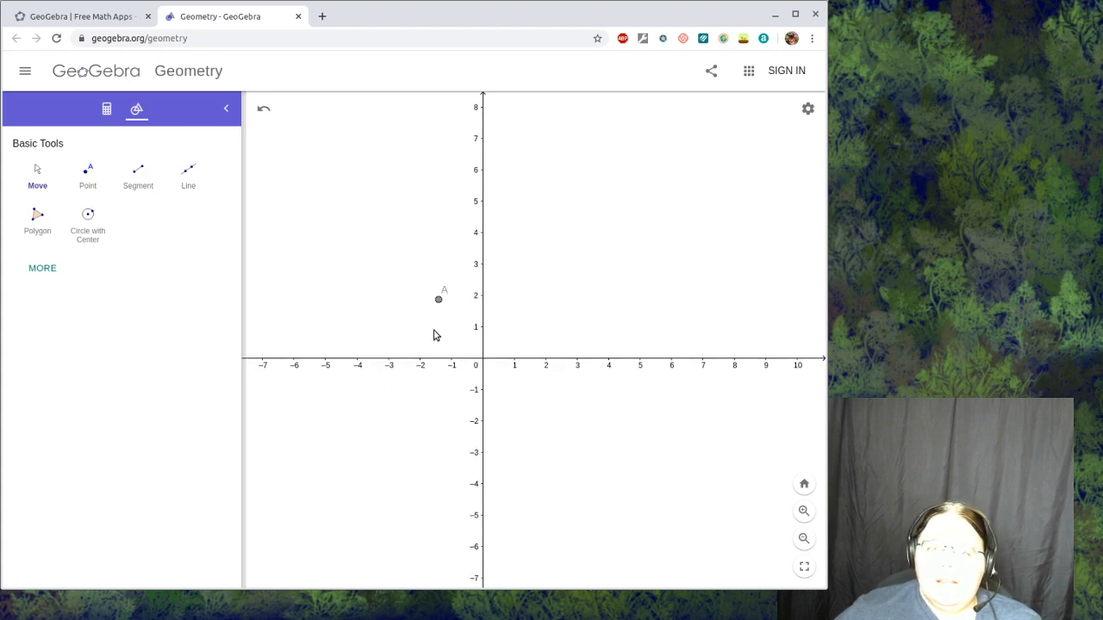
# - Set both the Saturation and Value components of point A's dynamic color to 1
pyautogui.rightClick(439, 301)
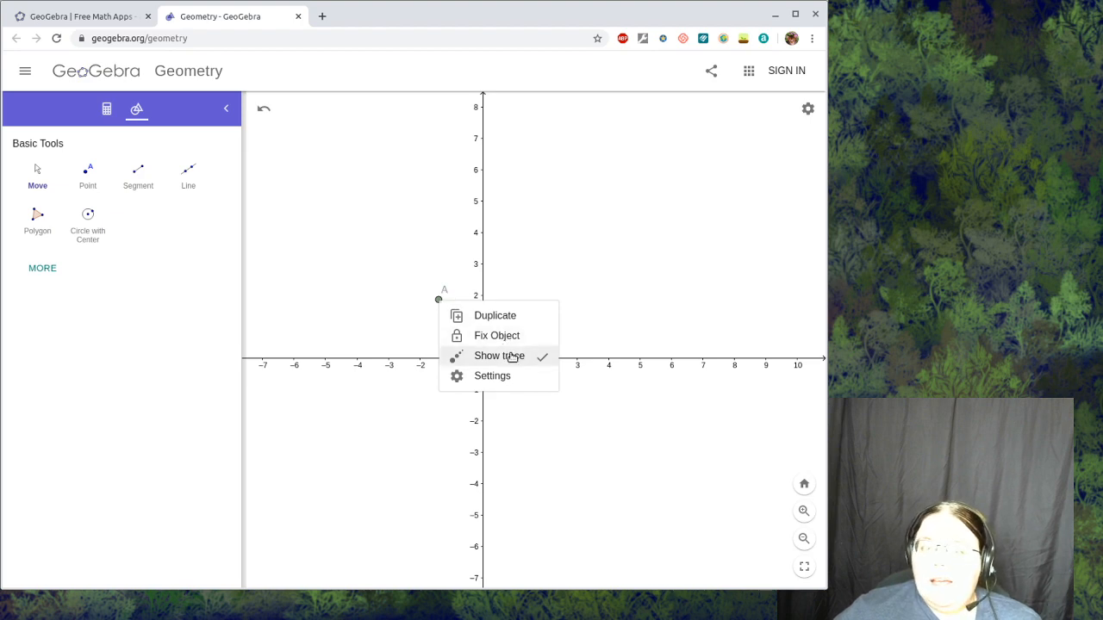
pyautogui.click(491, 376)
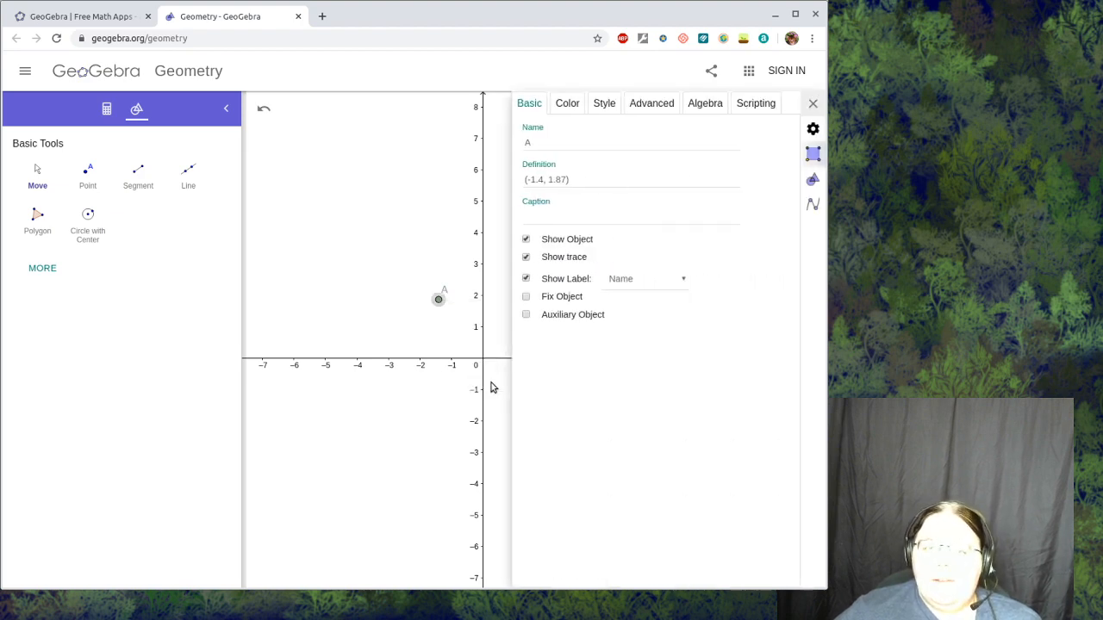
pyautogui.click(652, 104)
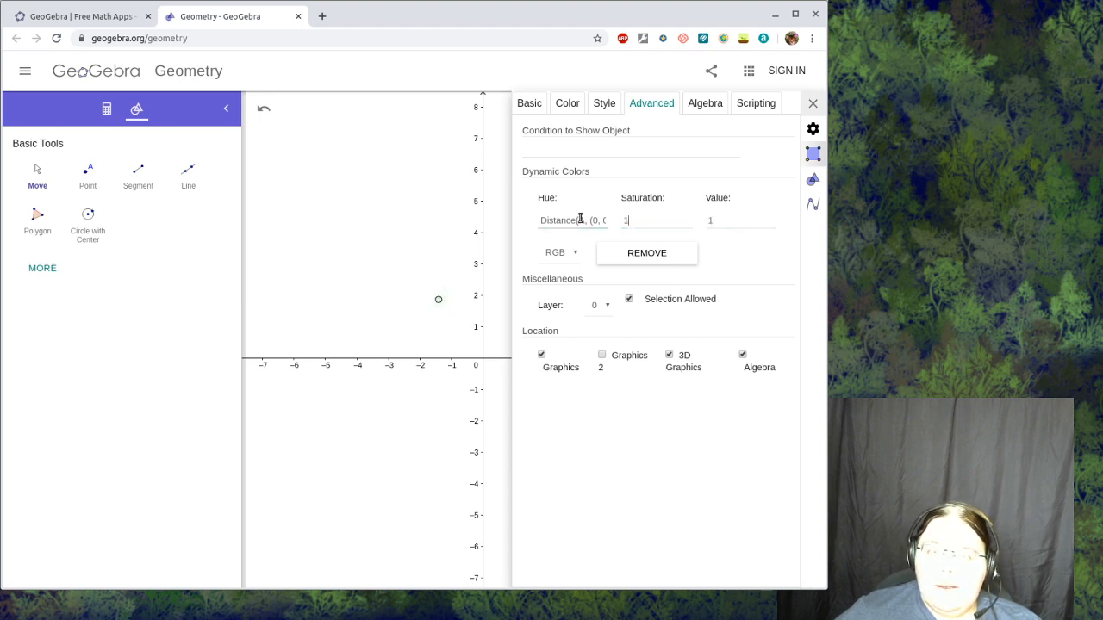
pyautogui.click(661, 218)
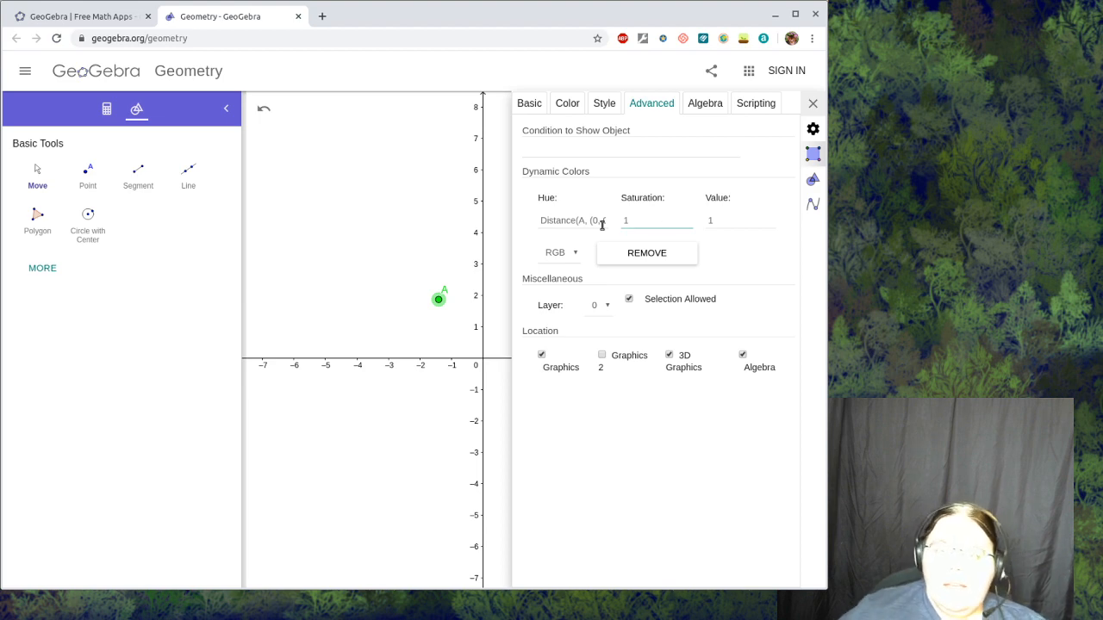
# - Replace the Hue formula of point A's dynamic color with x(A)^2*y(A) and close the settings
pyautogui.moveTo(566, 221); pyautogui.dragTo(609, 221)
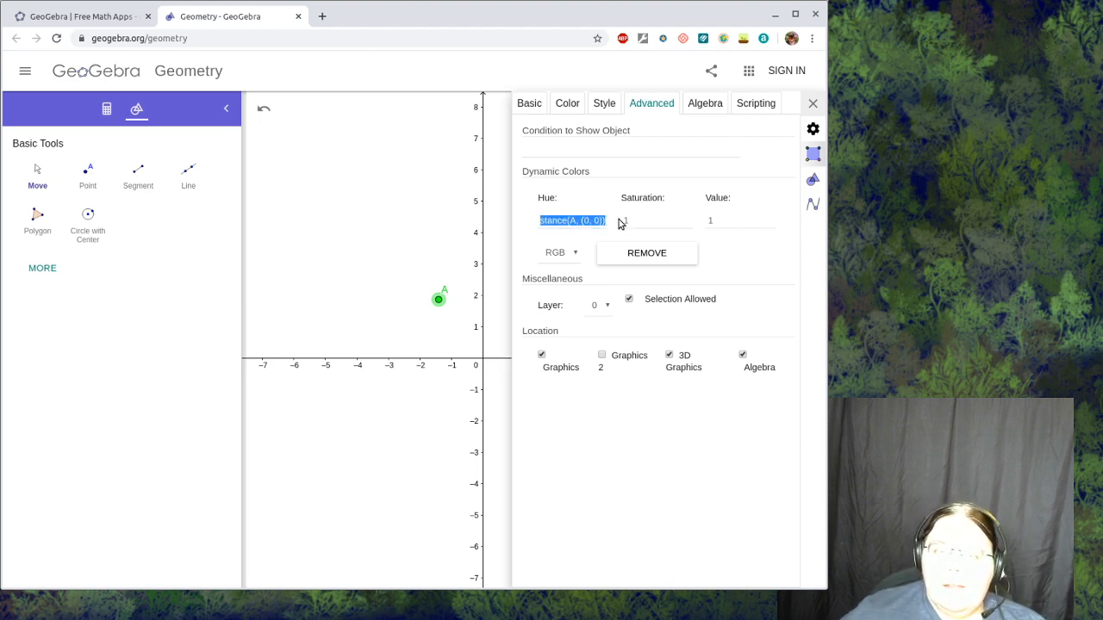
pyautogui.press('BackSpace')
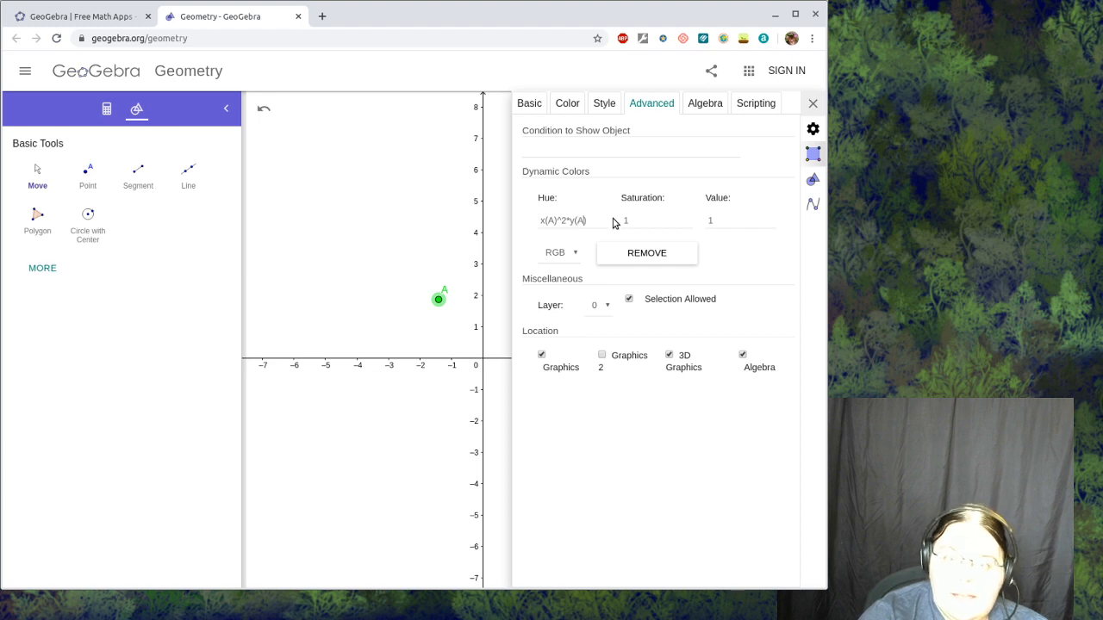
pyautogui.click(813, 103)
# - Square the y(A) factor in point A's Hue formula, making it x(A)^2*y(A)^2, and close the settings
pyautogui.rightClick(440, 299)
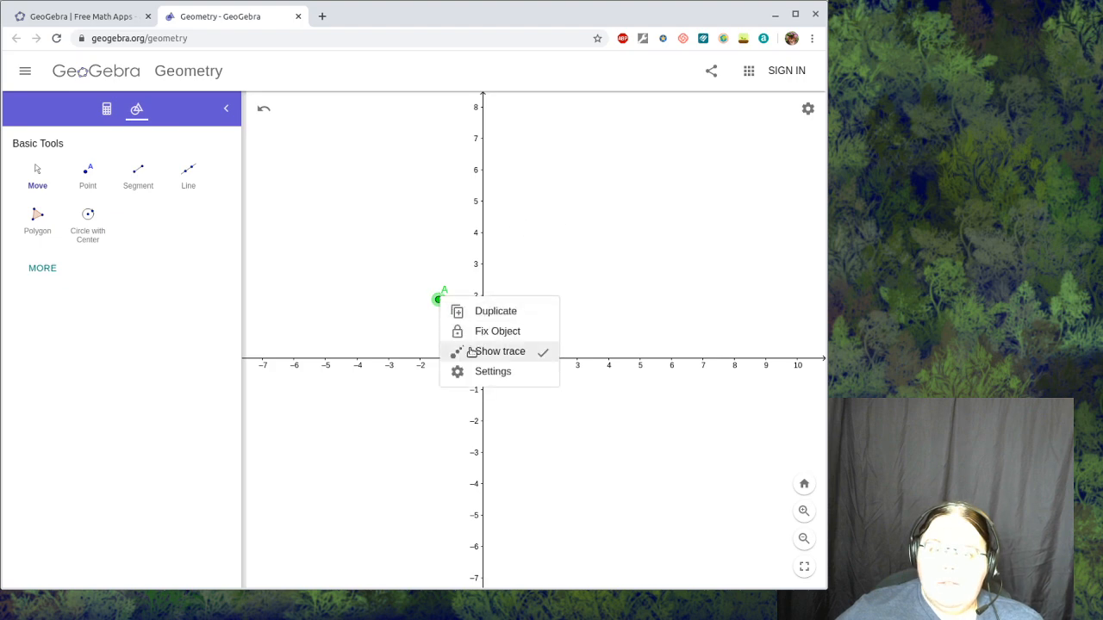
pyautogui.click(455, 369)
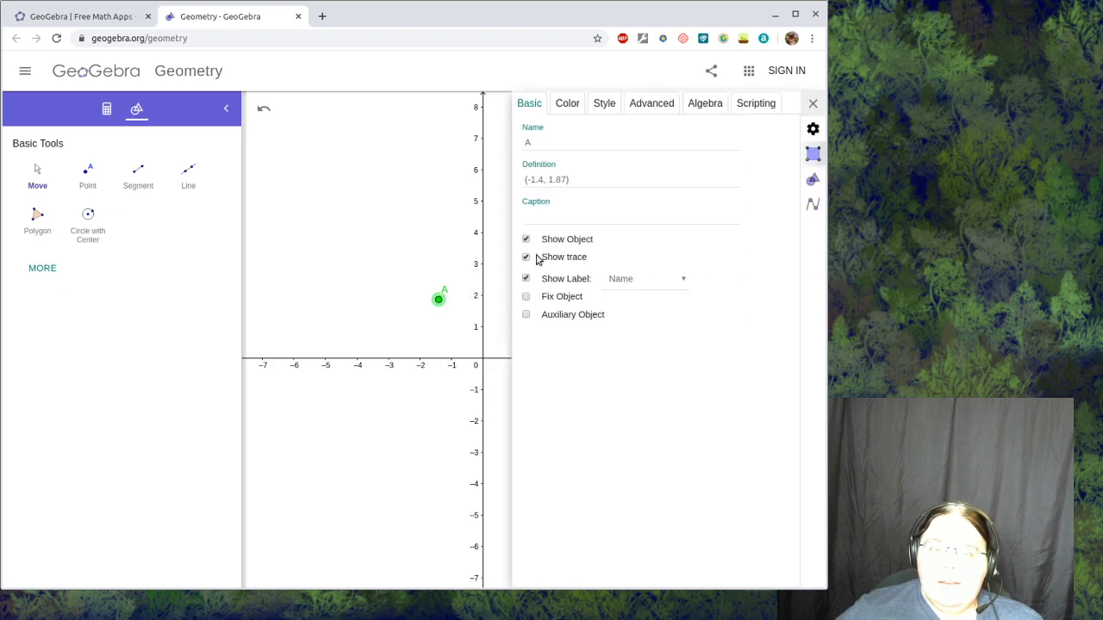
pyautogui.click(651, 104)
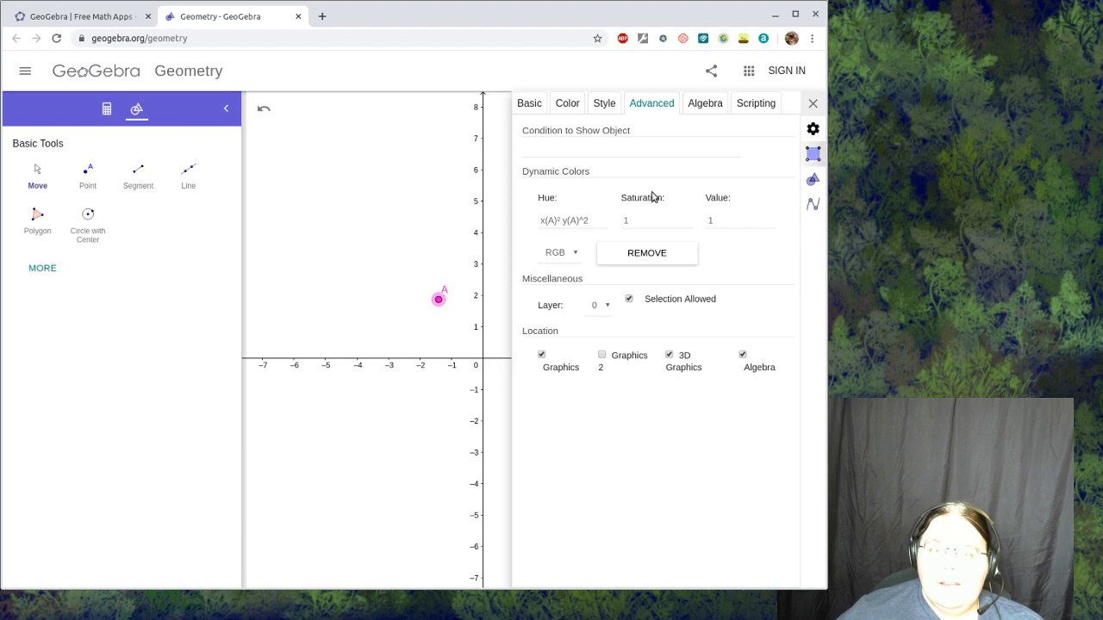
pyautogui.click(812, 104)
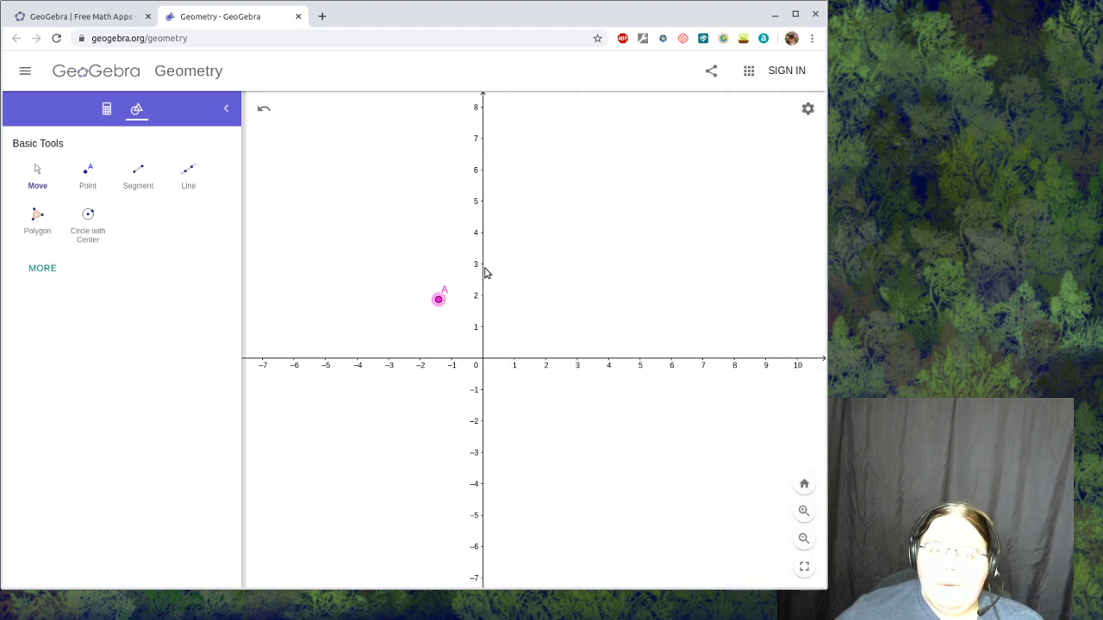
# - Sweep traced point A around the origin and along both axes, then through the upper-left quadrant, ending at about (-1.1, 5.6)
pyautogui.moveTo(441, 300)
pyautogui.mouseDown()
pyautogui.moveTo(437, 327)
pyautogui.moveTo(449, 312)
pyautogui.moveTo(444, 324)
pyautogui.moveTo(439, 301)
pyautogui.moveTo(433, 353)
pyautogui.moveTo(479, 319)
pyautogui.moveTo(453, 366)
pyautogui.moveTo(498, 348)
pyautogui.moveTo(461, 423)
pyautogui.moveTo(478, 401)
pyautogui.moveTo(512, 405)
pyautogui.moveTo(498, 423)
pyautogui.moveTo(515, 354)
pyautogui.moveTo(507, 346)
pyautogui.moveTo(528, 339)
pyautogui.moveTo(531, 355)
pyautogui.moveTo(560, 338)
pyautogui.moveTo(556, 365)
pyautogui.moveTo(508, 332)
pyautogui.moveTo(486, 334)
pyautogui.moveTo(515, 321)
pyautogui.moveTo(487, 309)
pyautogui.moveTo(499, 285)
pyautogui.moveTo(530, 332)
pyautogui.moveTo(508, 298)
pyautogui.moveTo(515, 319)
pyautogui.moveTo(577, 349)
pyautogui.moveTo(542, 334)
pyautogui.moveTo(521, 311)
pyautogui.moveTo(535, 312)
pyautogui.moveTo(543, 332)
pyautogui.moveTo(525, 297)
pyautogui.moveTo(563, 349)
pyautogui.moveTo(474, 349)
pyautogui.moveTo(387, 369)
pyautogui.moveTo(436, 386)
pyautogui.moveTo(461, 412)
pyautogui.moveTo(435, 379)
pyautogui.moveTo(474, 403)
pyautogui.moveTo(470, 384)
pyautogui.moveTo(496, 381)
pyautogui.moveTo(498, 409)
pyautogui.moveTo(516, 379)
pyautogui.moveTo(551, 366)
pyautogui.moveTo(467, 363)
pyautogui.moveTo(446, 312)
pyautogui.moveTo(470, 300)
pyautogui.moveTo(435, 349)
pyautogui.moveTo(398, 360)
pyautogui.moveTo(419, 351)
pyautogui.mouseUp()
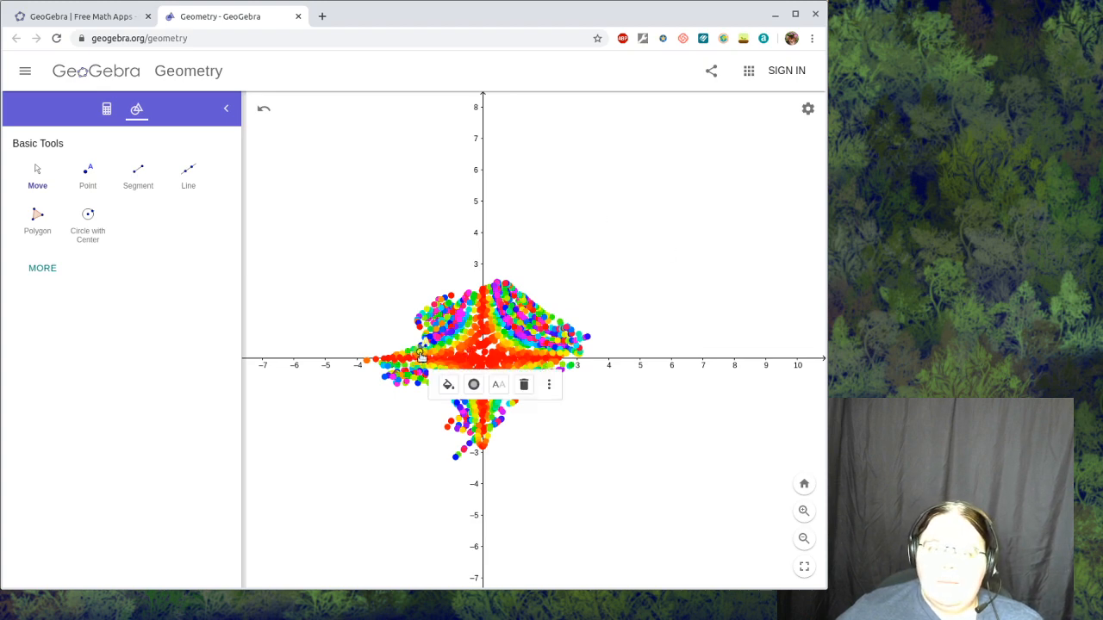
pyautogui.moveTo(421, 356)
pyautogui.mouseDown()
pyautogui.moveTo(498, 332)
pyautogui.moveTo(521, 358)
pyautogui.moveTo(599, 355)
pyautogui.moveTo(483, 388)
pyautogui.moveTo(470, 285)
pyautogui.moveTo(482, 256)
pyautogui.moveTo(494, 258)
pyautogui.moveTo(487, 272)
pyautogui.moveTo(478, 243)
pyautogui.moveTo(470, 274)
pyautogui.mouseUp()
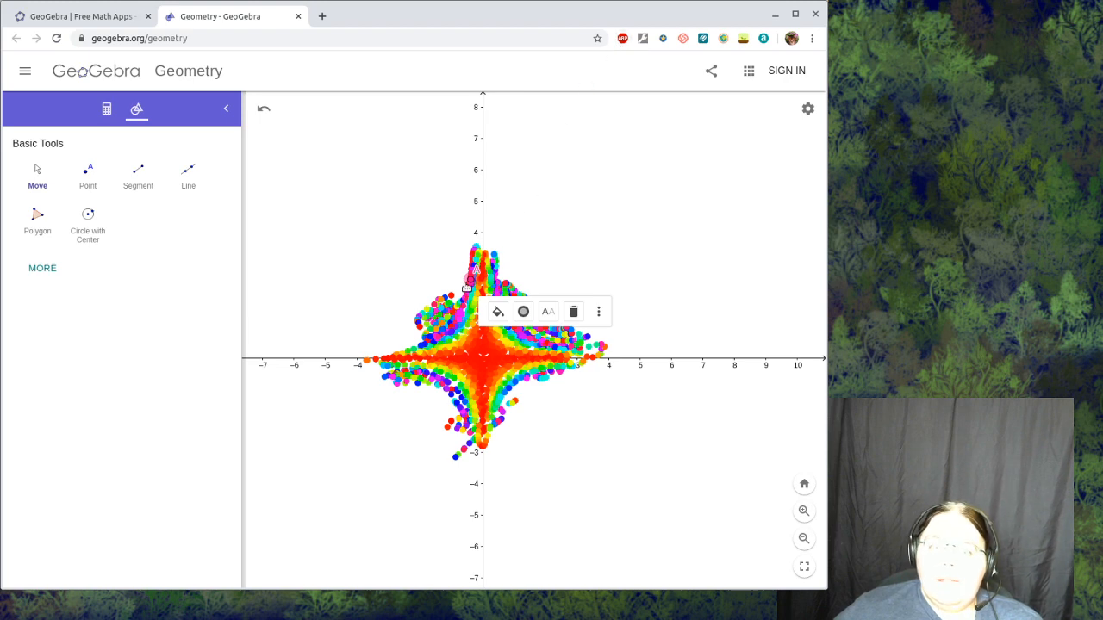
pyautogui.moveTo(438, 264)
pyautogui.mouseDown()
pyautogui.moveTo(388, 256)
pyautogui.moveTo(381, 300)
pyautogui.moveTo(355, 339)
pyautogui.moveTo(417, 285)
pyautogui.moveTo(379, 338)
pyautogui.moveTo(417, 293)
pyautogui.moveTo(400, 324)
pyautogui.moveTo(427, 298)
pyautogui.mouseUp()
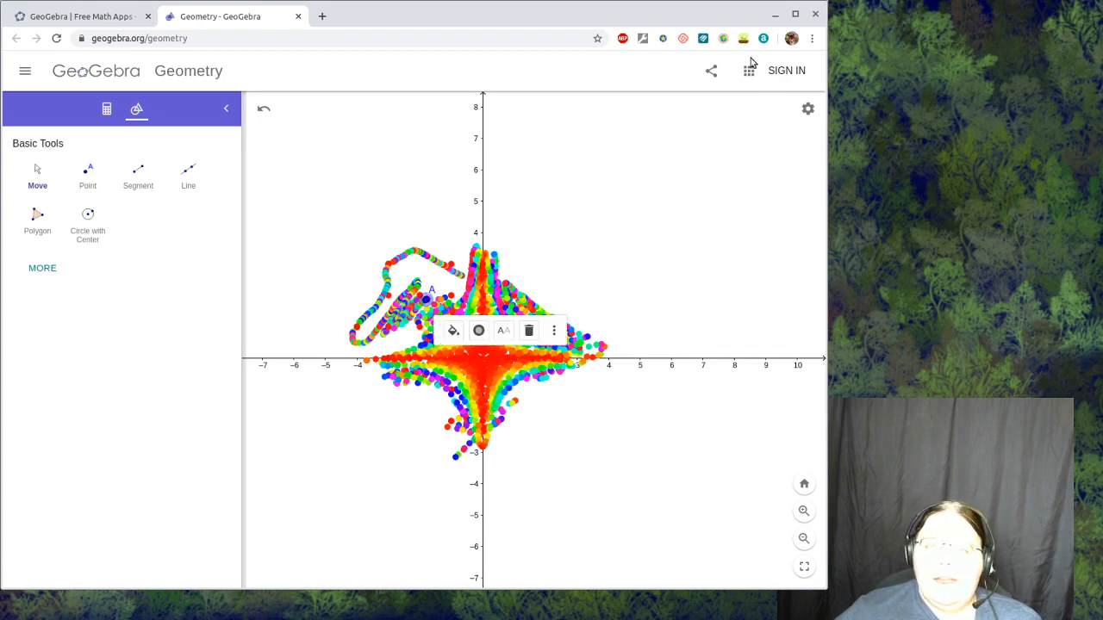
pyautogui.moveTo(439, 293); pyautogui.dragTo(449, 182)
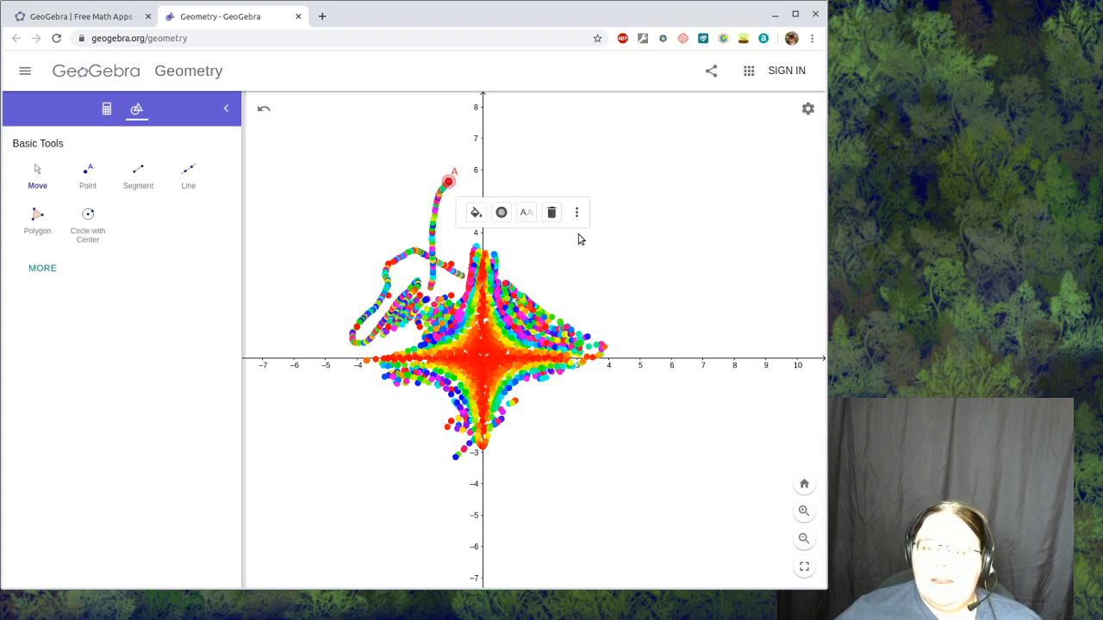